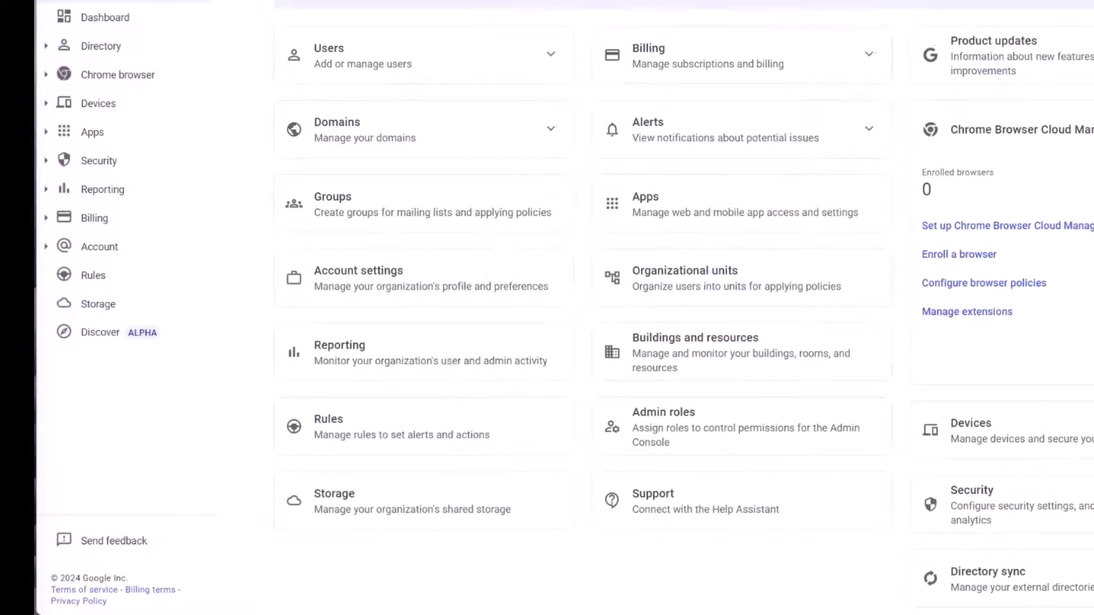
Go to Security > Access and data control > Data protection, open its empty rules list and the Add rule menu.
left_click(51, 146)
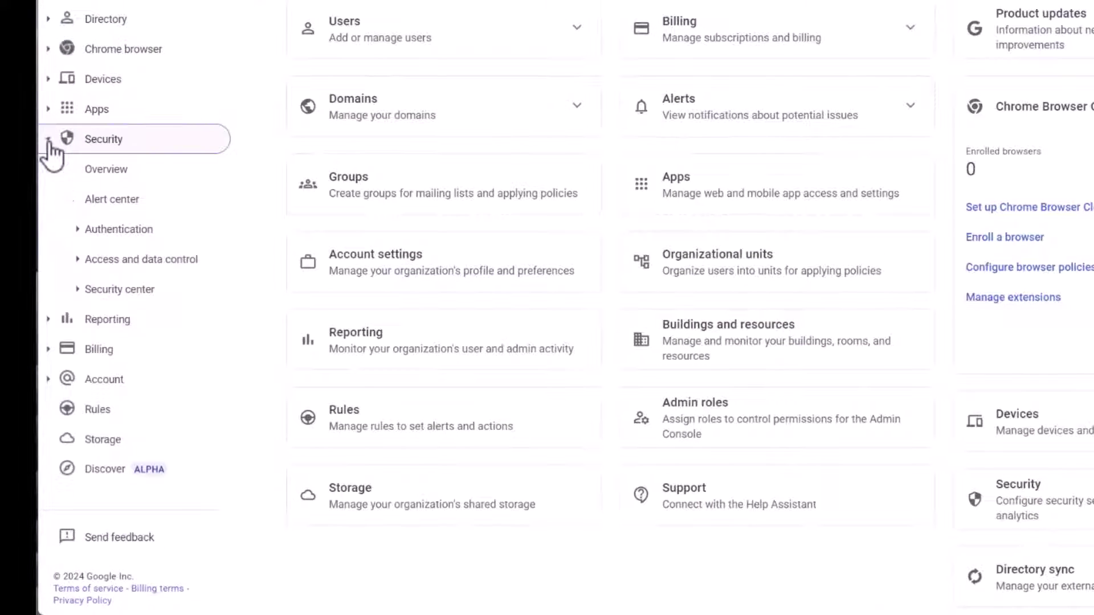
left_click(78, 268)
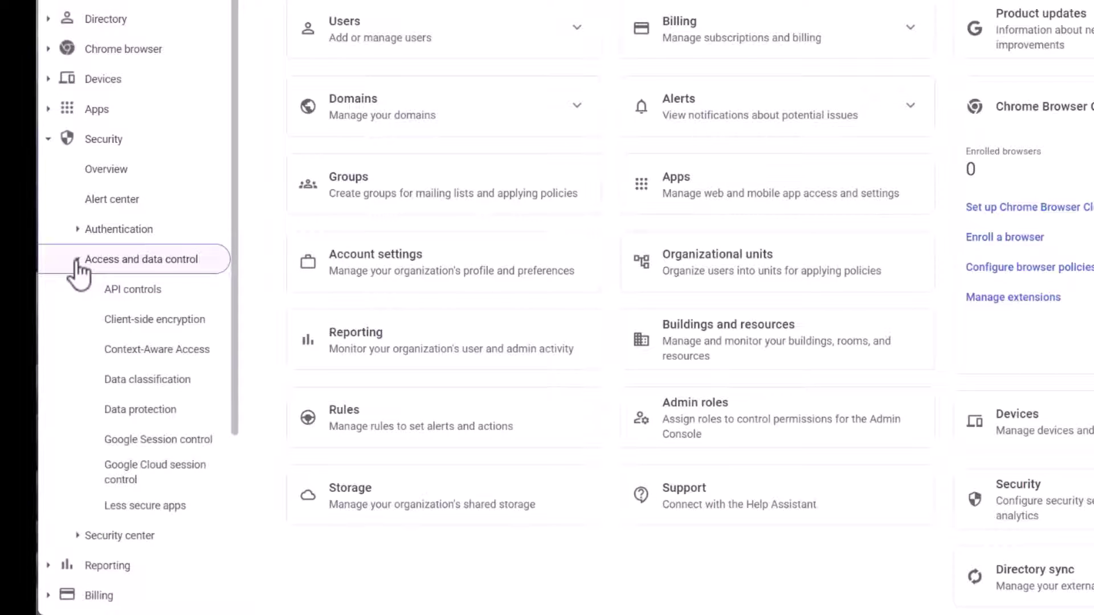
scroll(85, 270, "down", 1)
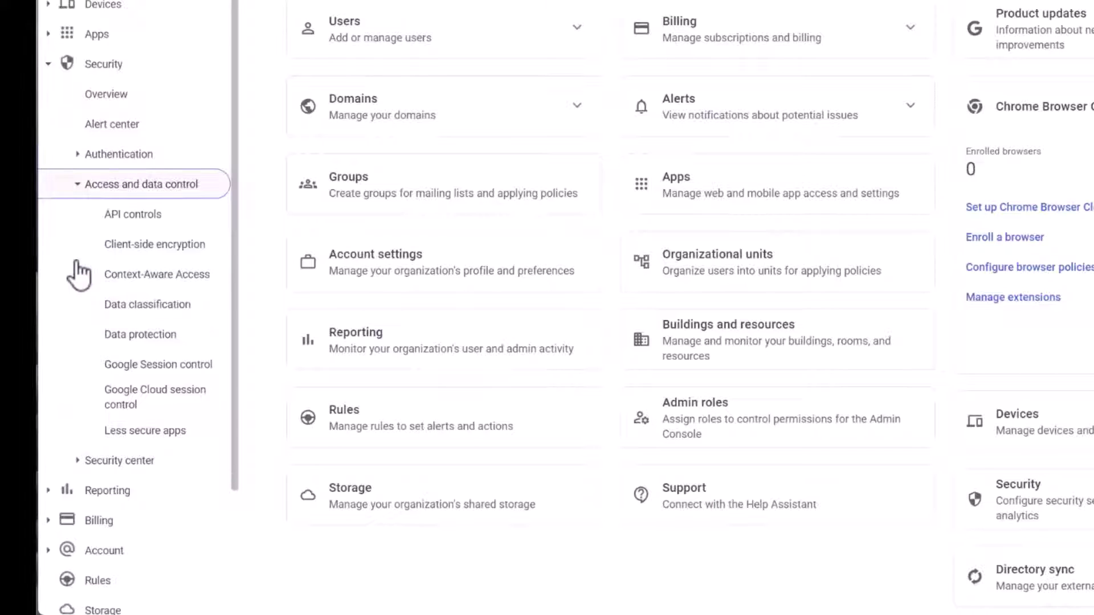
left_click(137, 337)
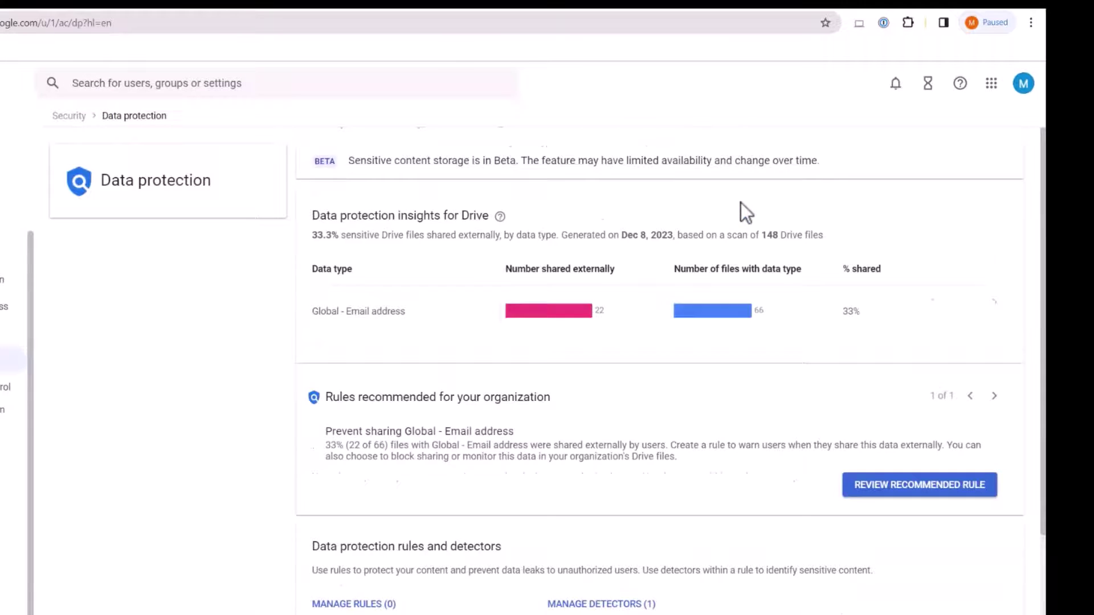
scroll(740, 203, "down", 5)
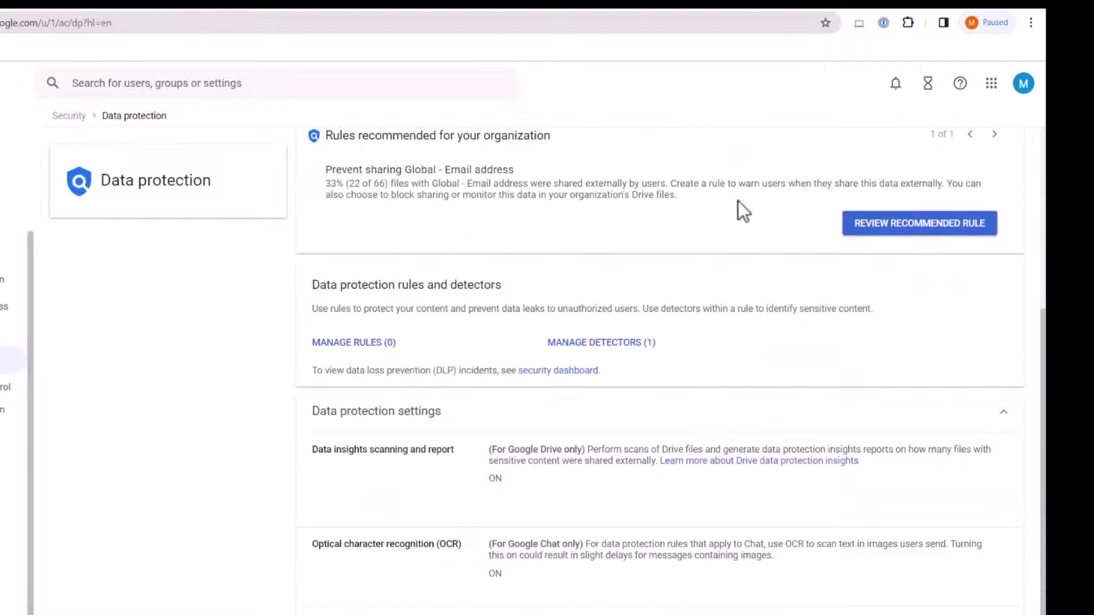
left_click(350, 343)
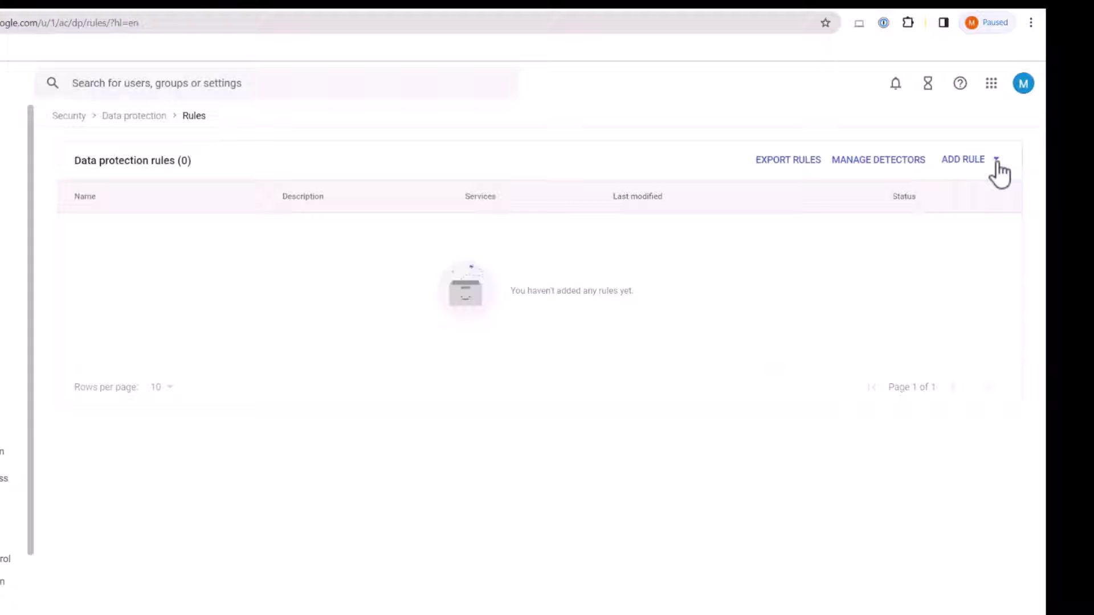
left_click(996, 162)
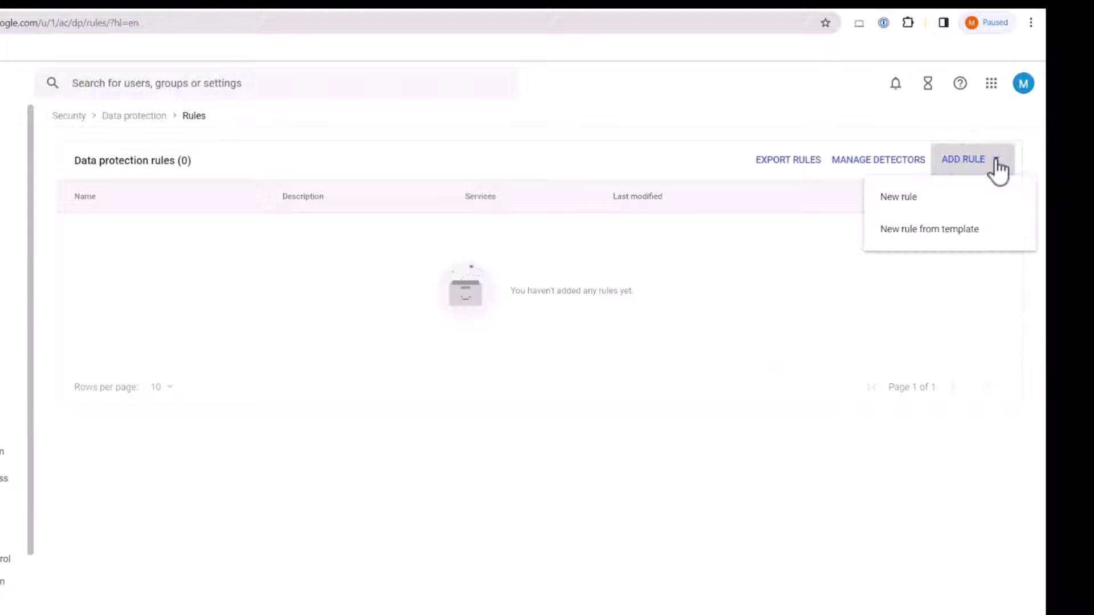
Create a new rule named 'block passport numbers' for the whole domain, applied to Drive files.
left_click(913, 201)
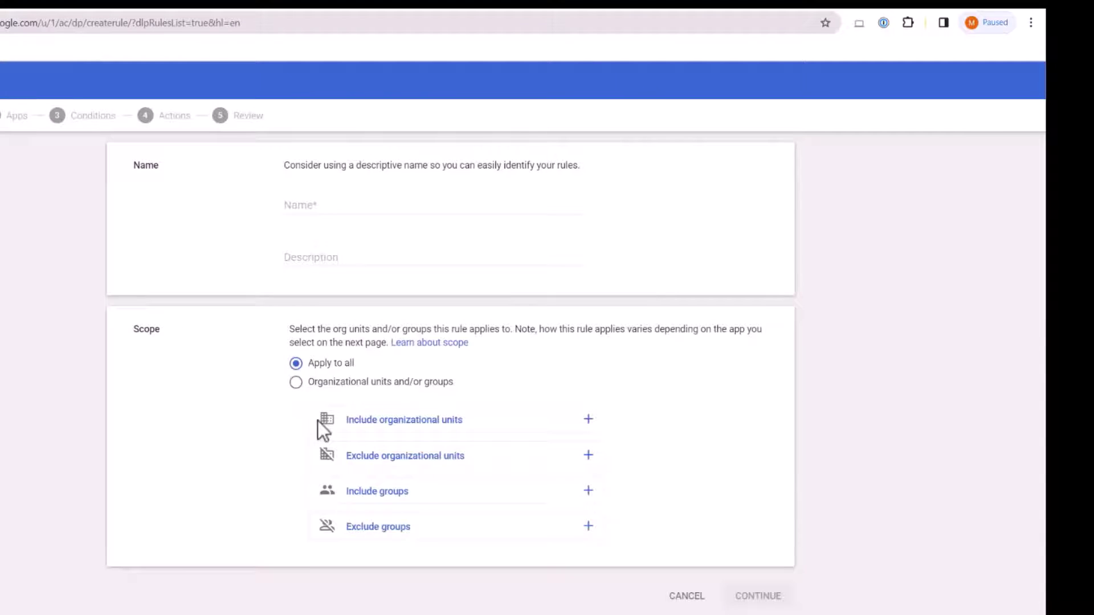
left_click(341, 205)
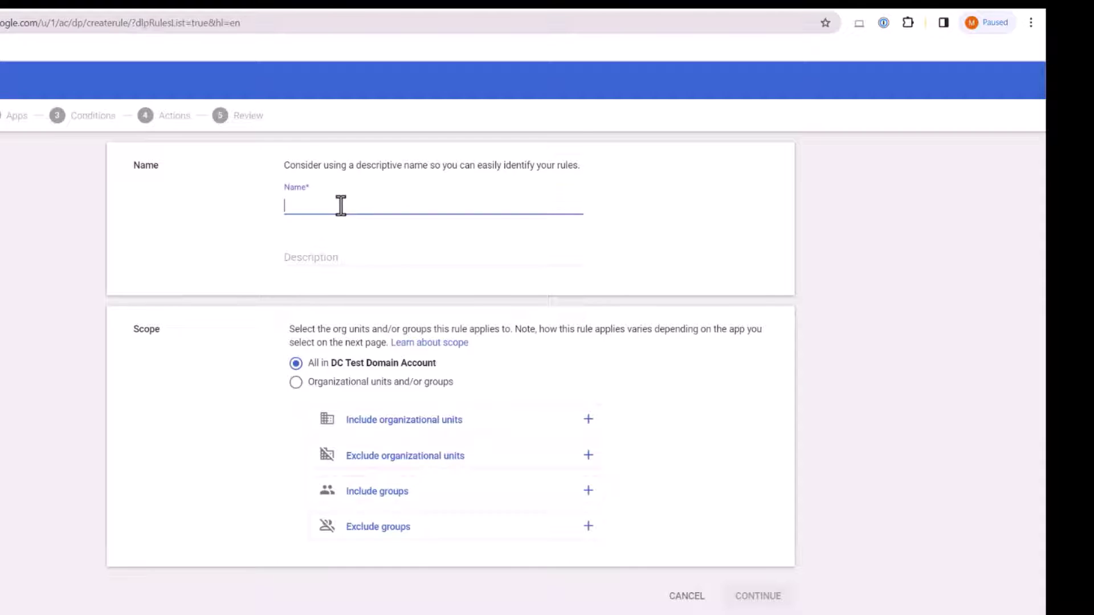
type("block passport number")
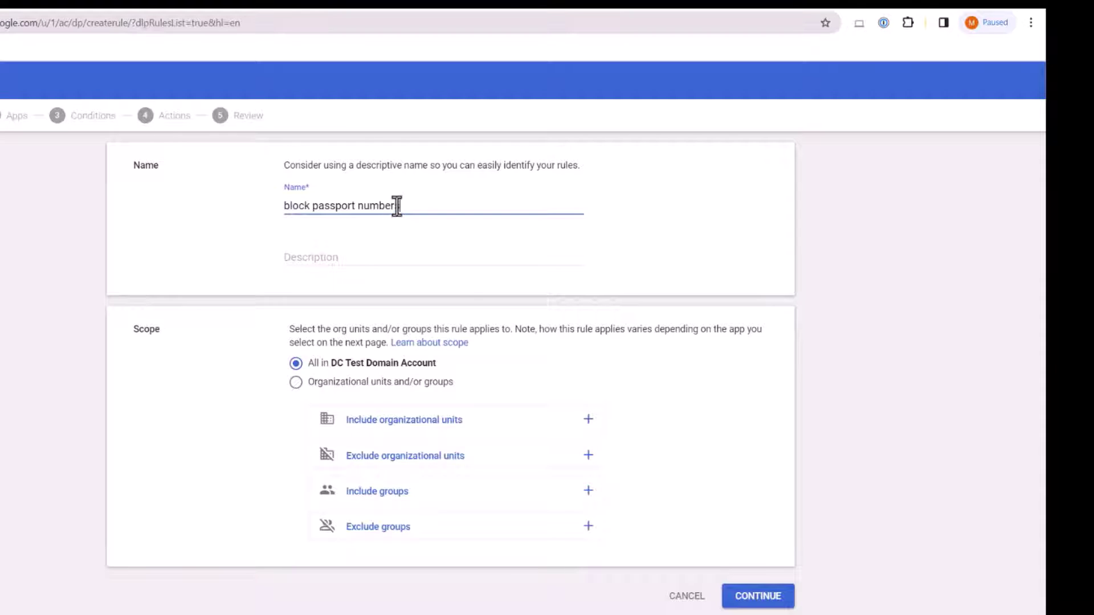
type("s")
left_click(749, 598)
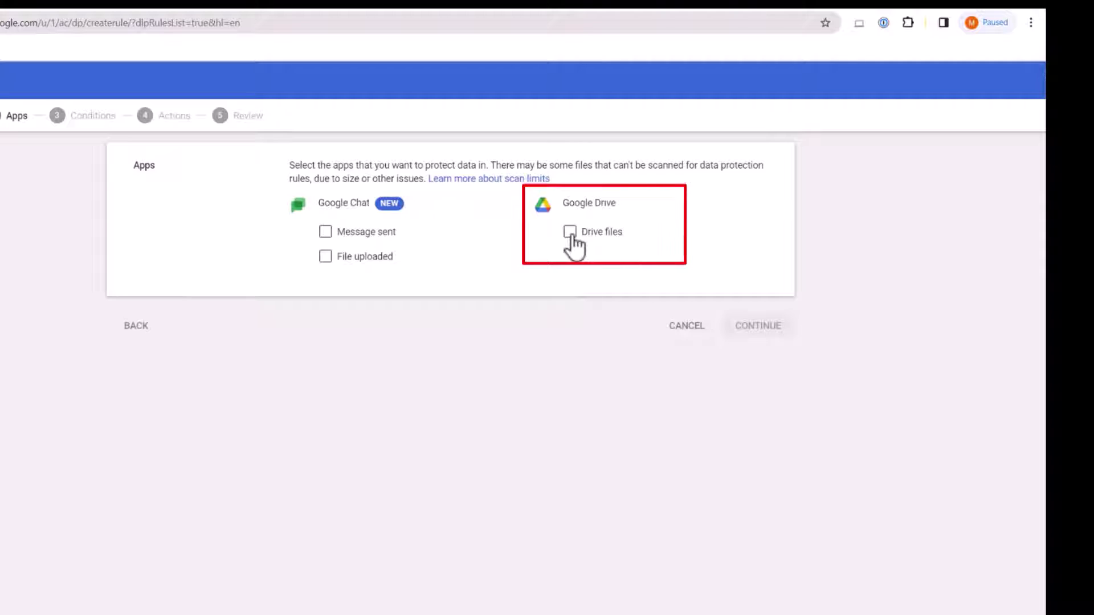
left_click(570, 234)
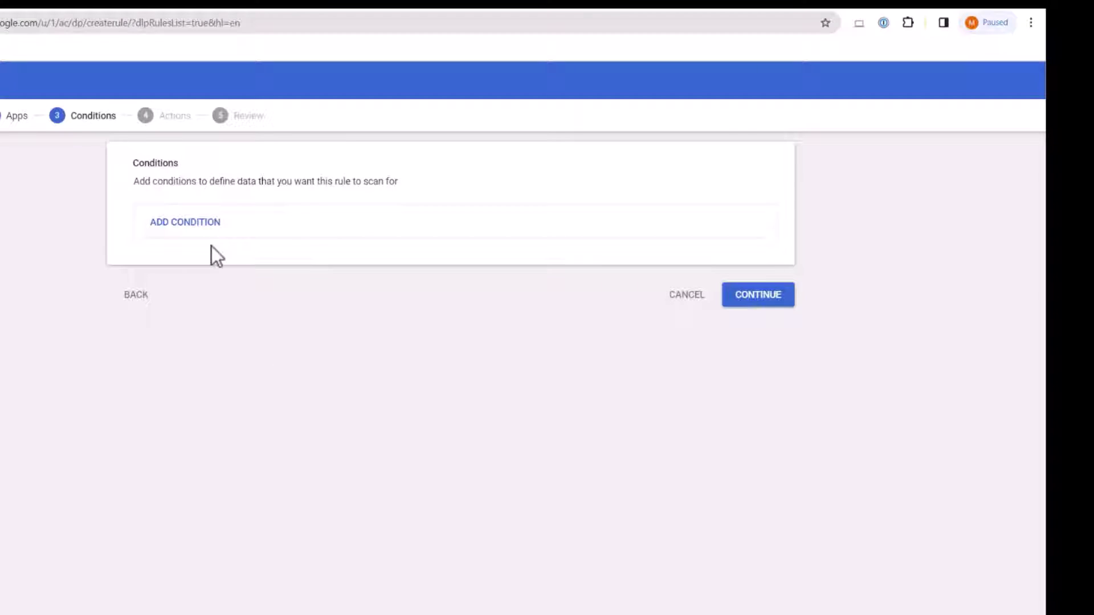
Add a condition that scans All content of the file.
left_click(188, 224)
left_click(302, 158)
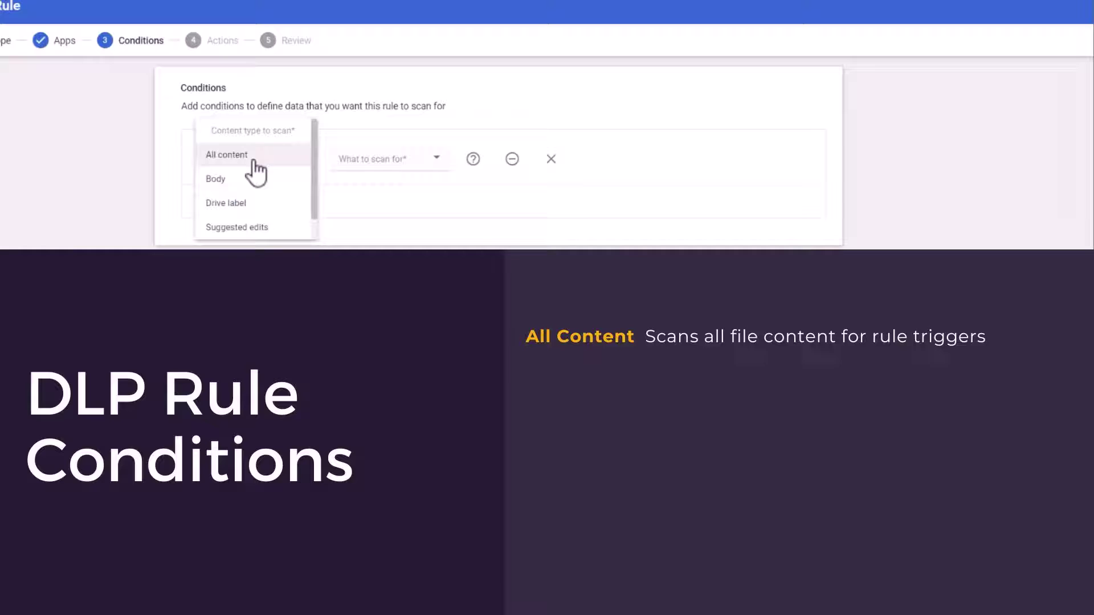
scroll(248, 169, "down", 1)
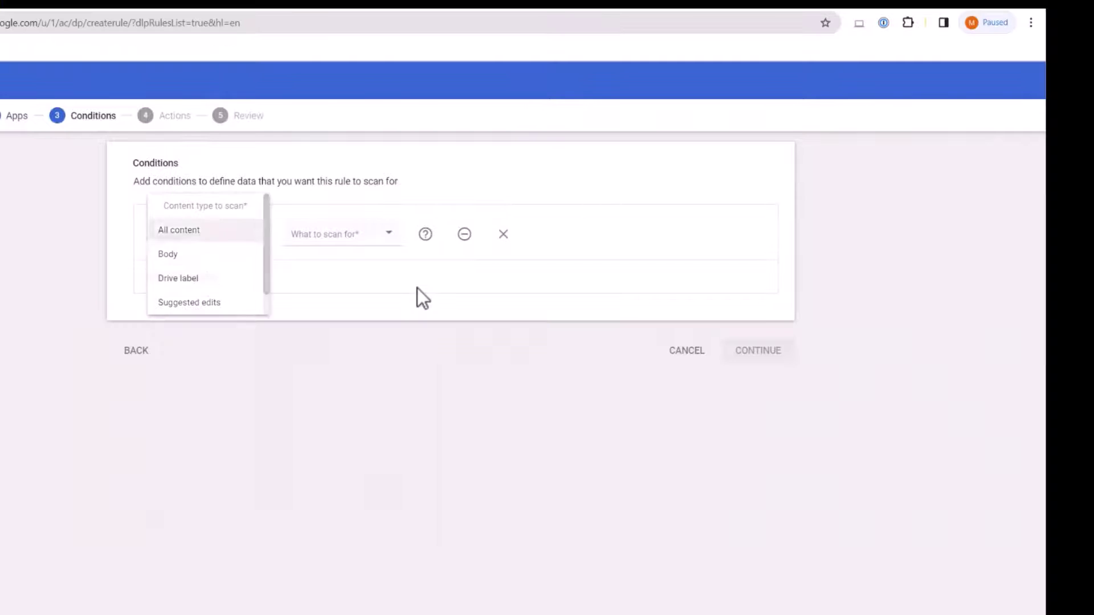
Make the condition match the predefined Ireland - Passport number data type at High likelihood.
left_click(415, 288)
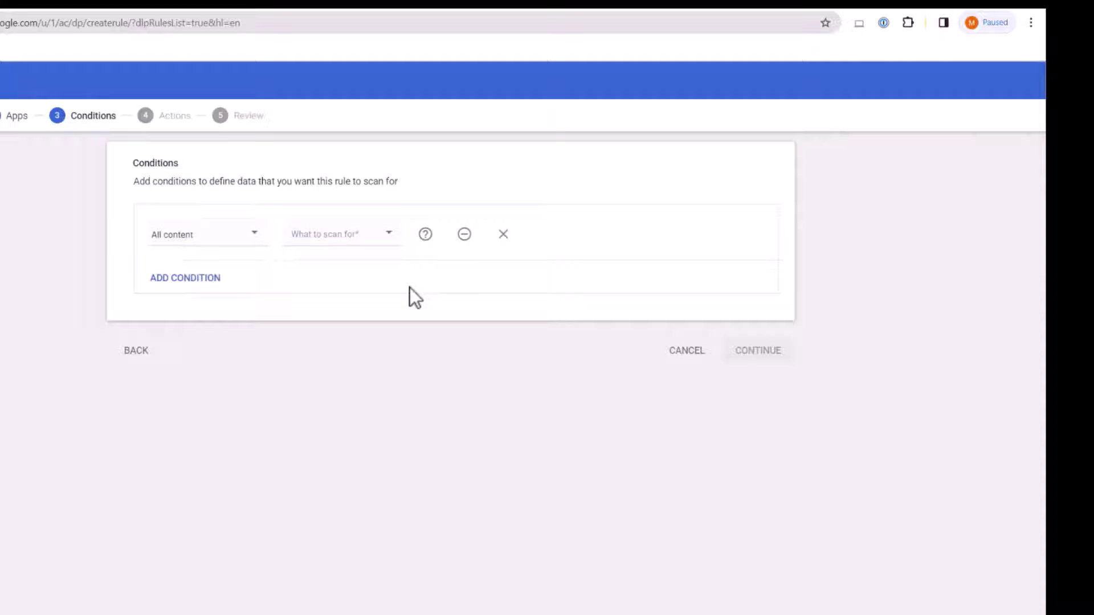
left_click(350, 242)
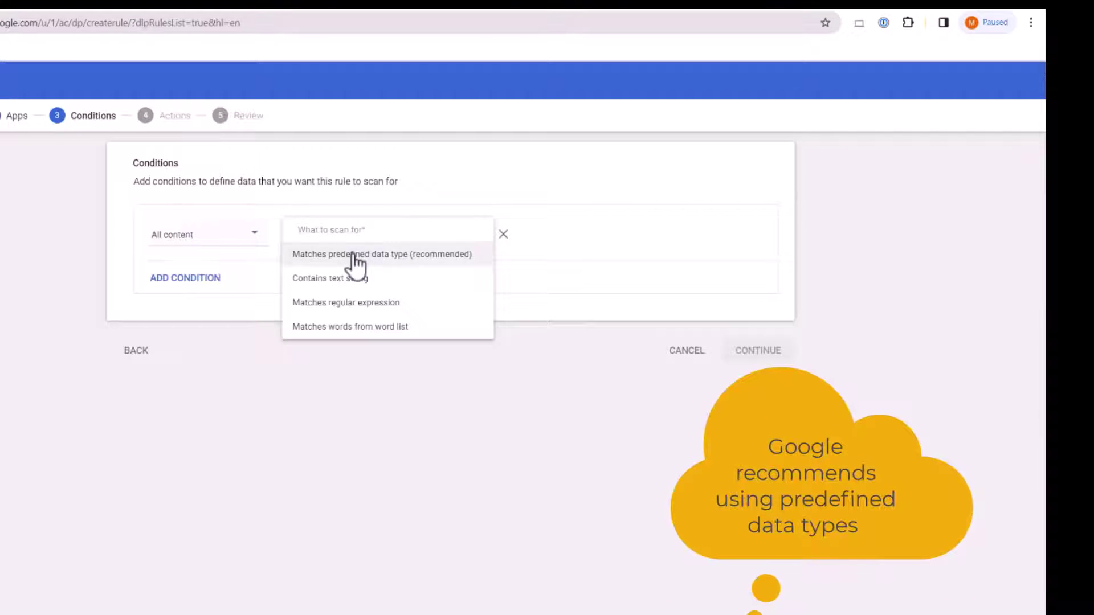
left_click(351, 257)
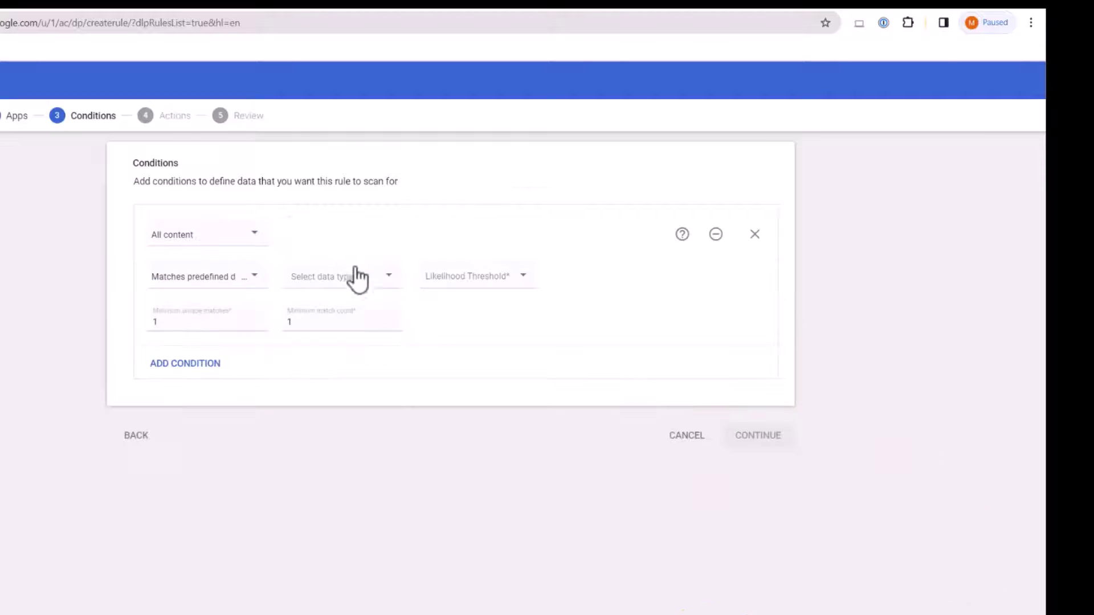
left_click(383, 278)
scroll(358, 338, "down", 15)
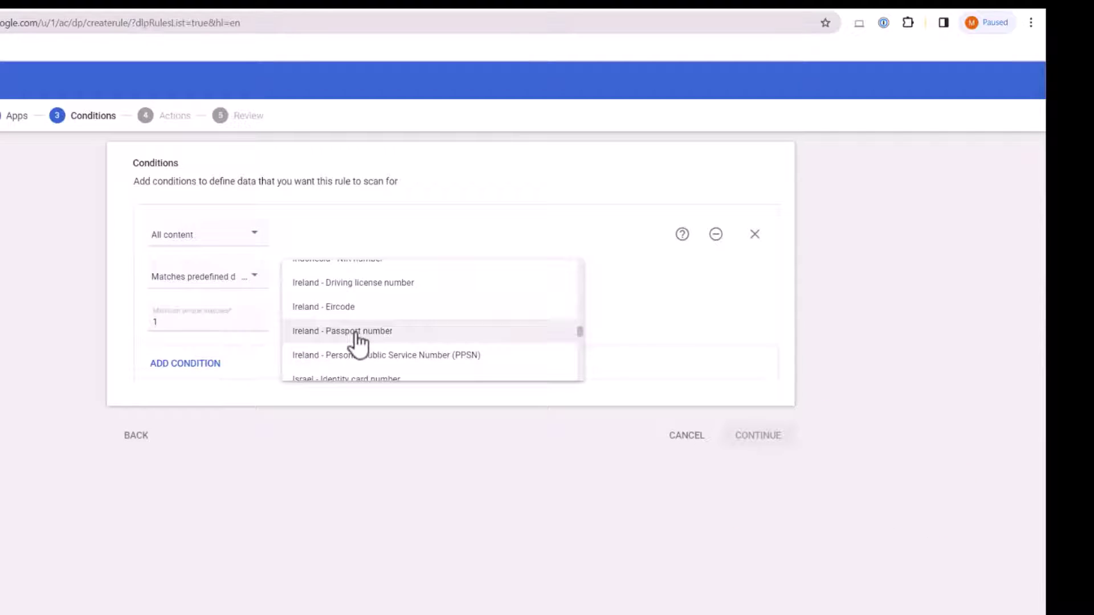
left_click(358, 336)
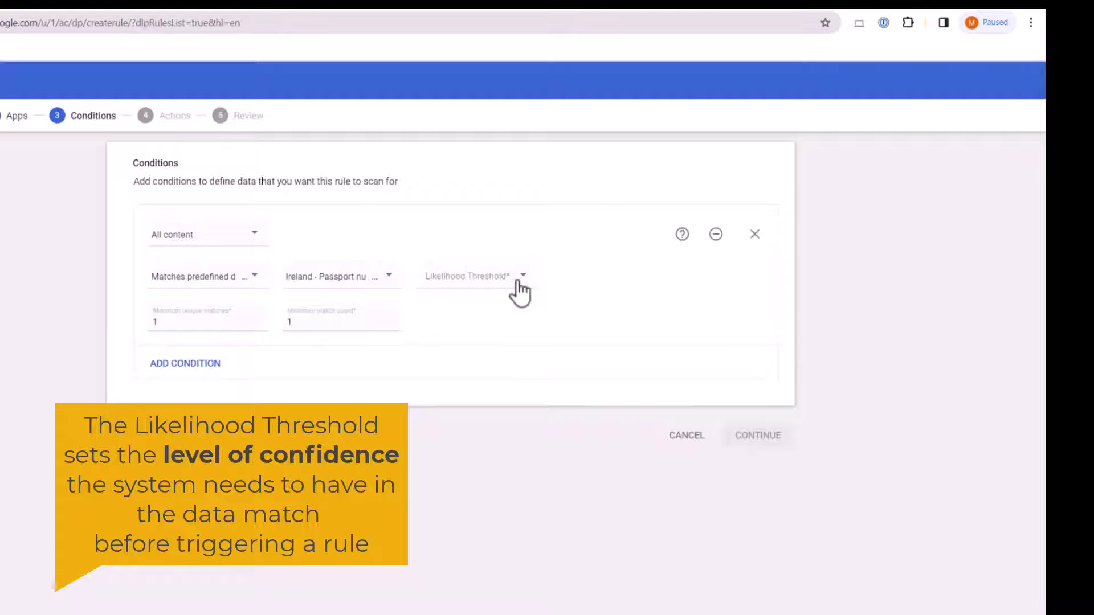
left_click(520, 280)
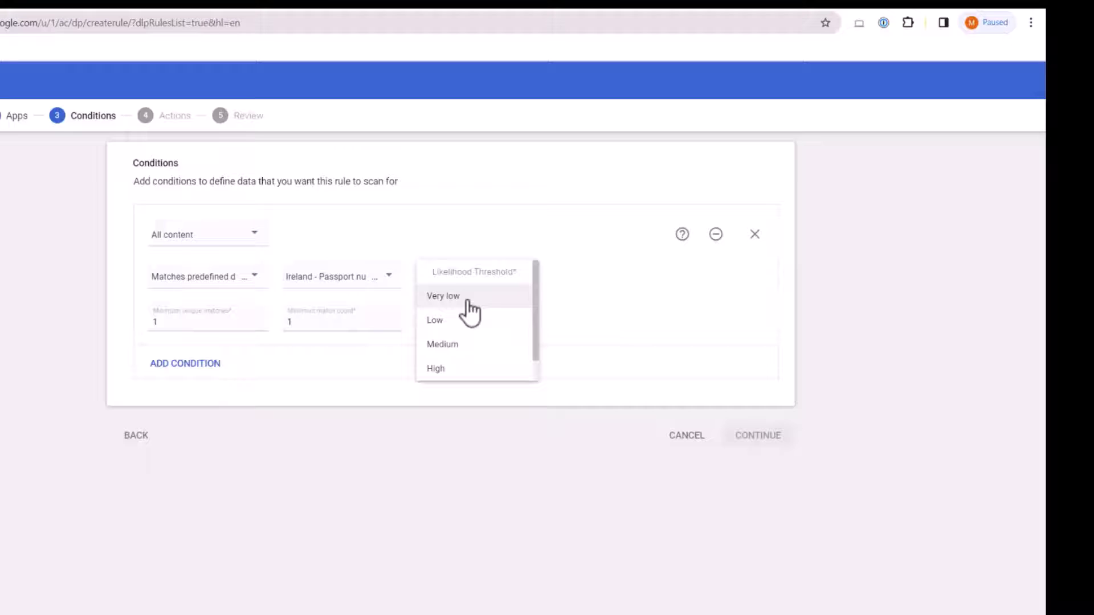
scroll(464, 333, "down", 1)
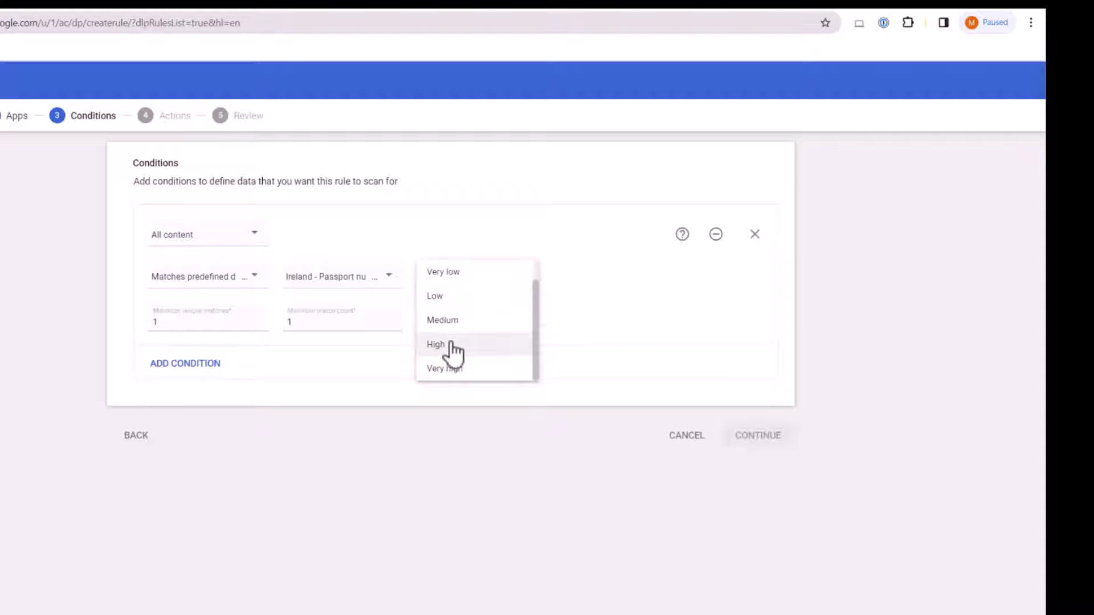
left_click(452, 350)
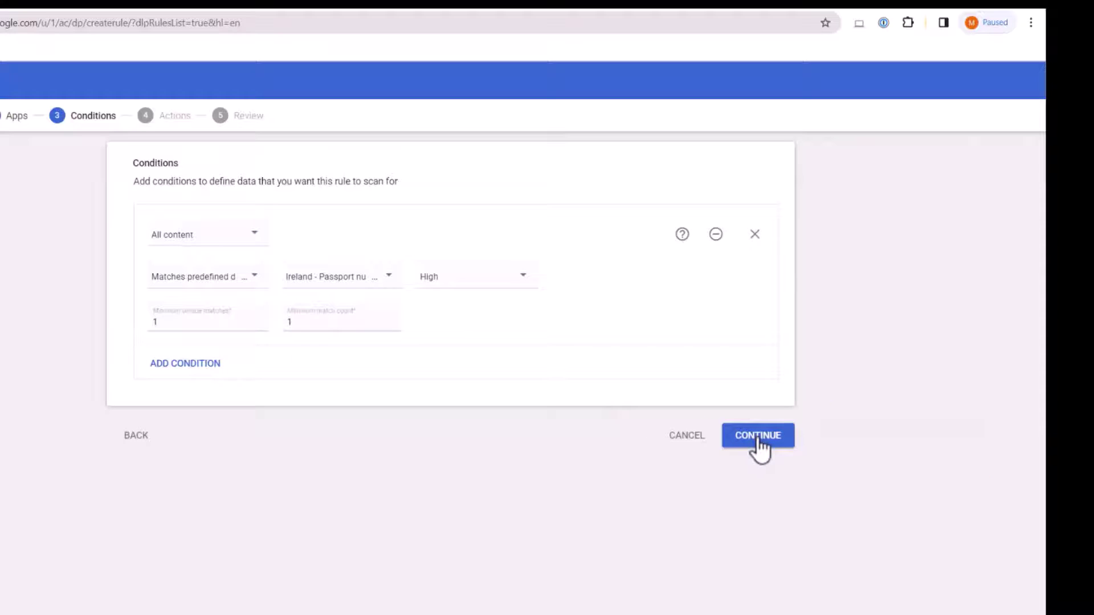
Set the rule's Drive action to Block external sharing.
left_click(759, 447)
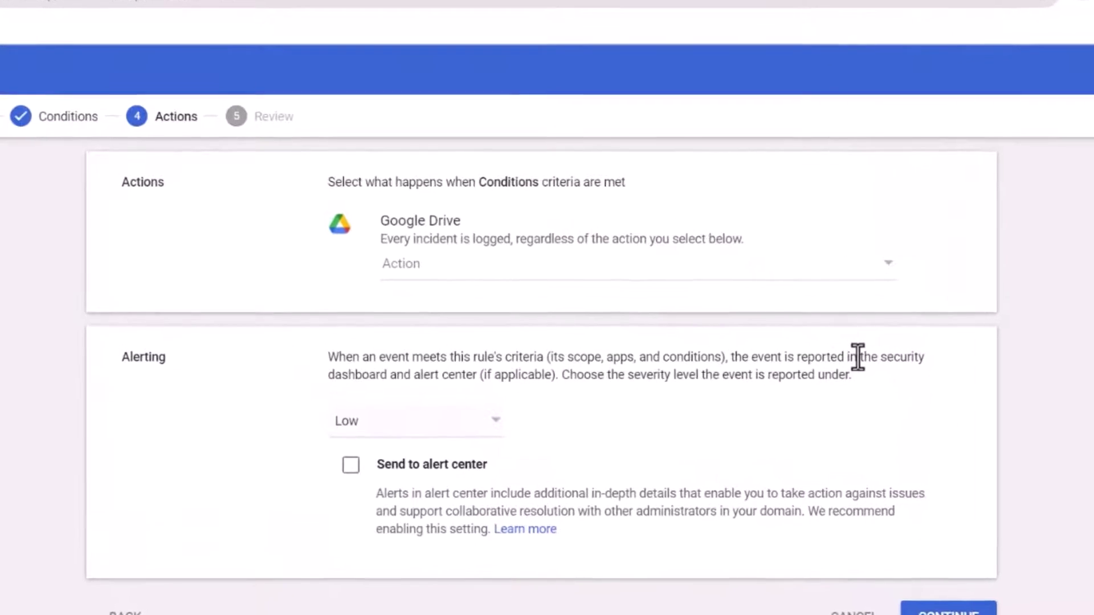
left_click(902, 278)
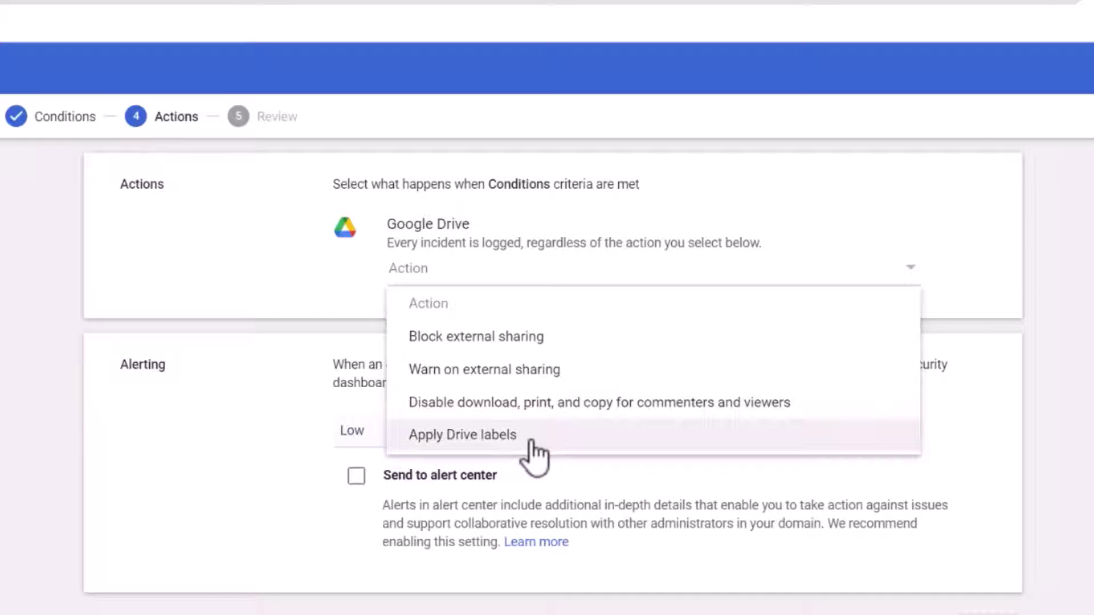
left_click(514, 344)
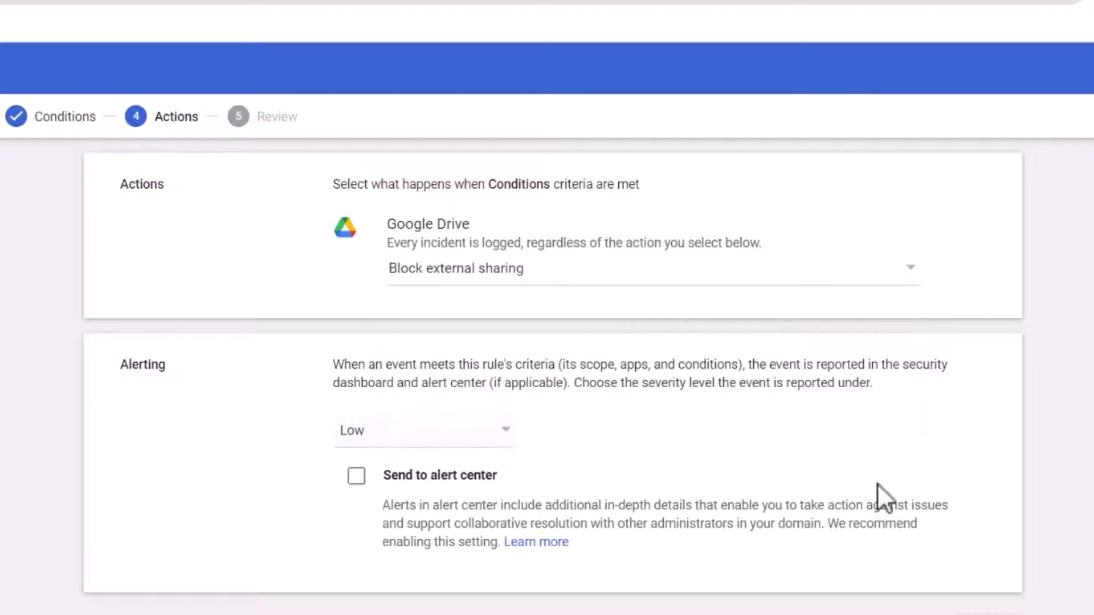
Send Medium-severity incidents to the alert center, without adding e-mail recipients.
left_click(501, 438)
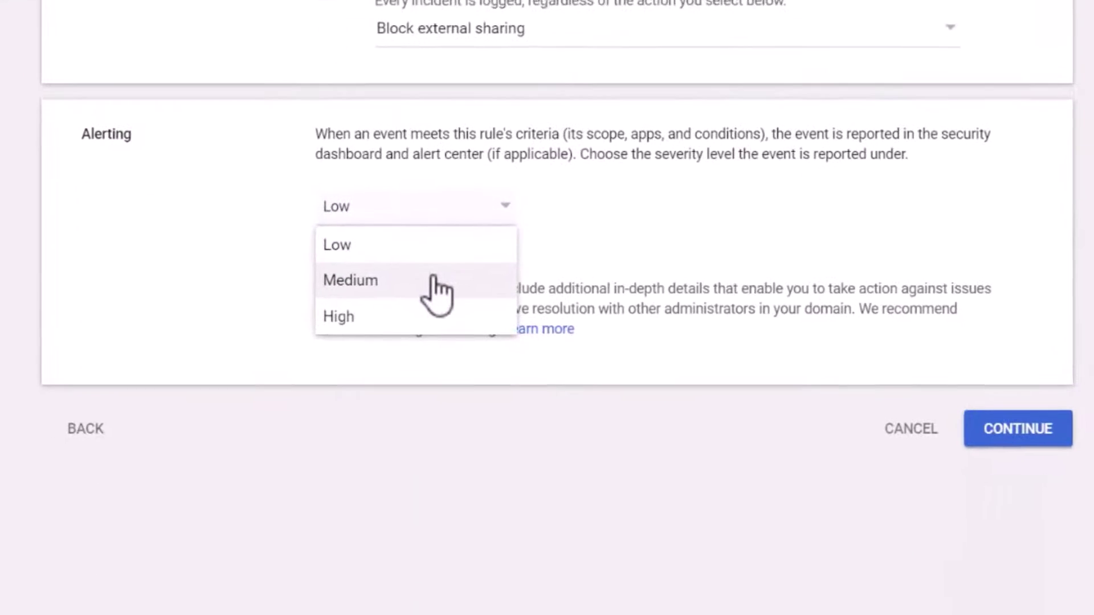
left_click(431, 279)
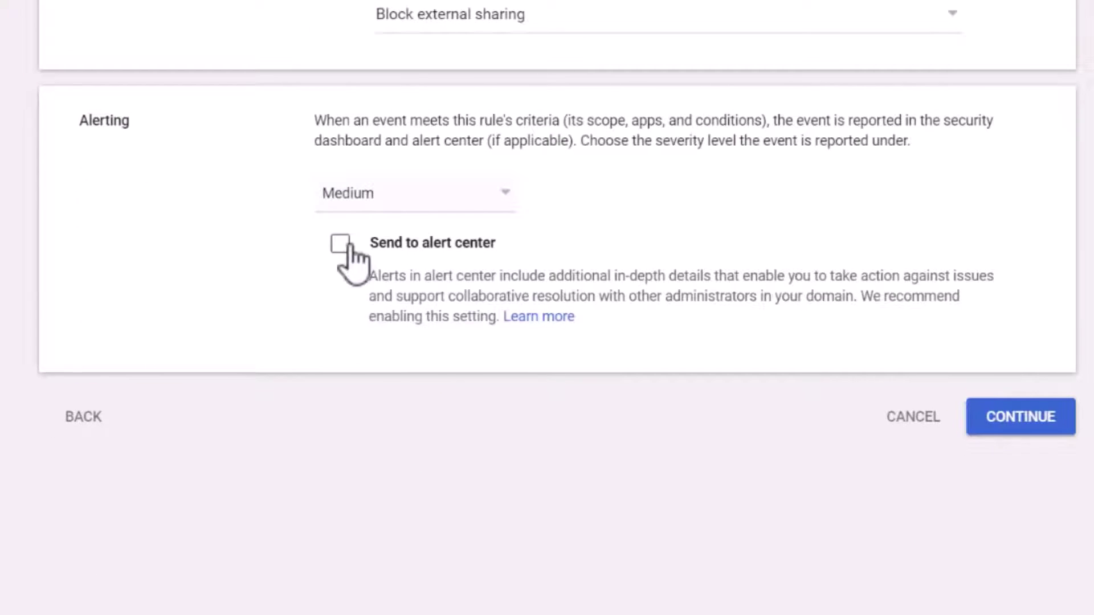
left_click(341, 244)
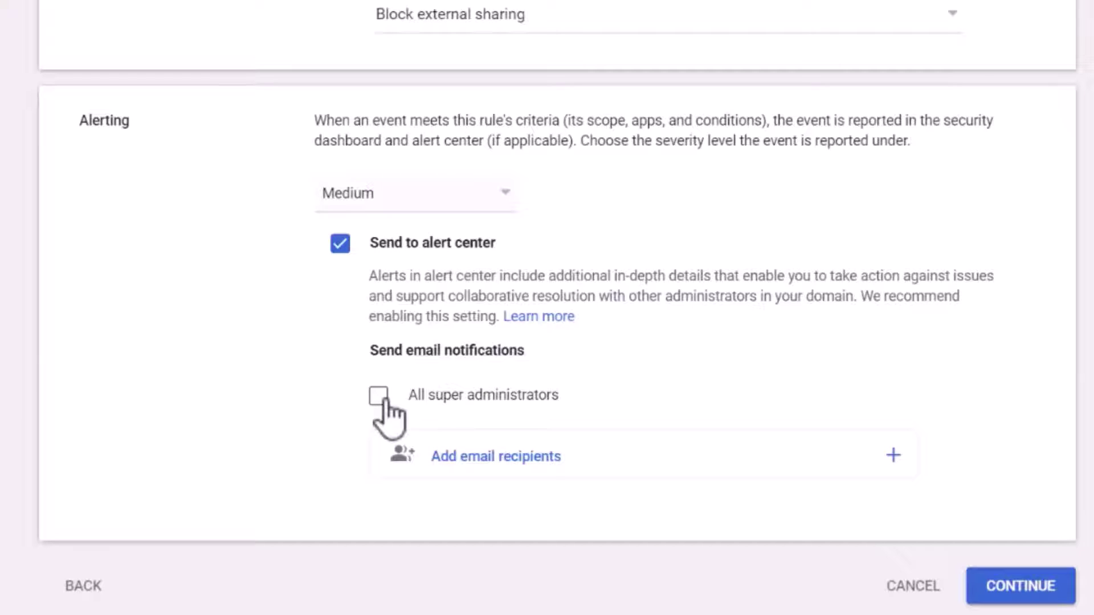
left_click(506, 457)
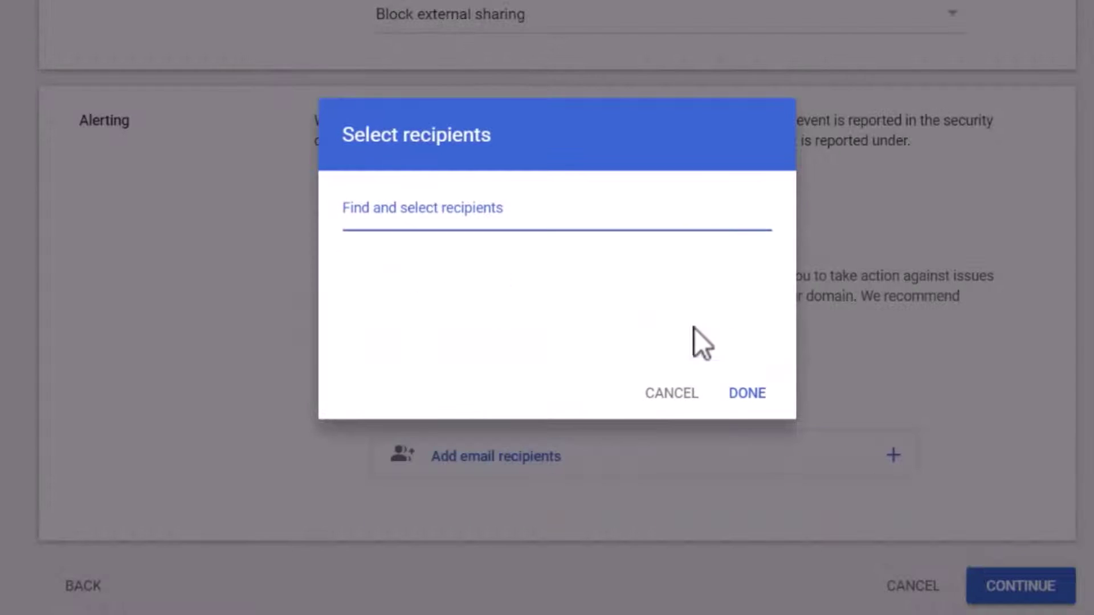
left_click(673, 393)
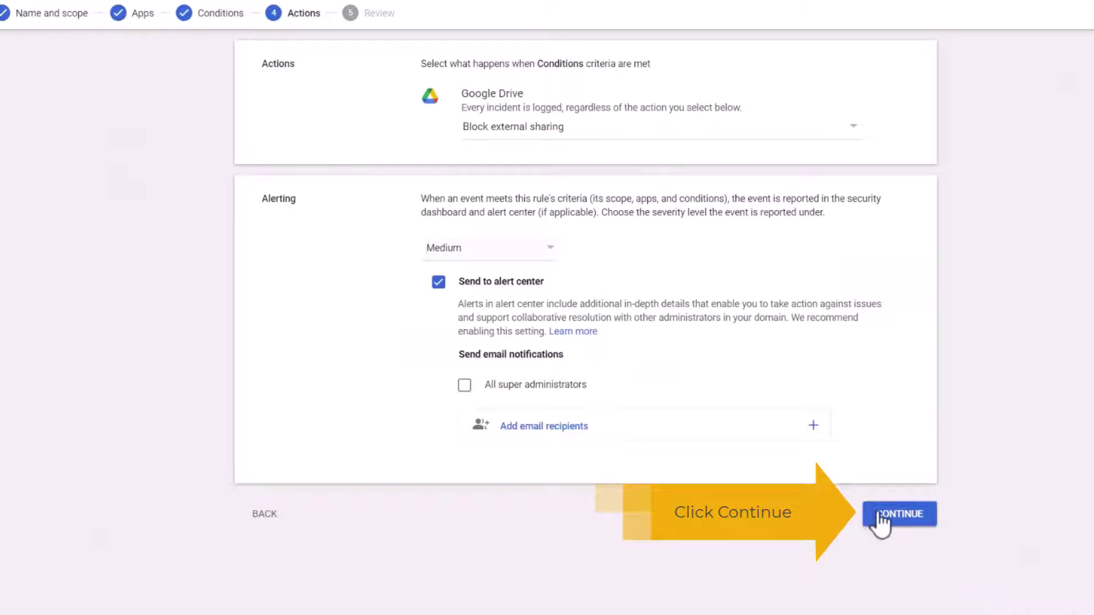
Review the rule summary and create the passport rule with Active status.
left_click(904, 515)
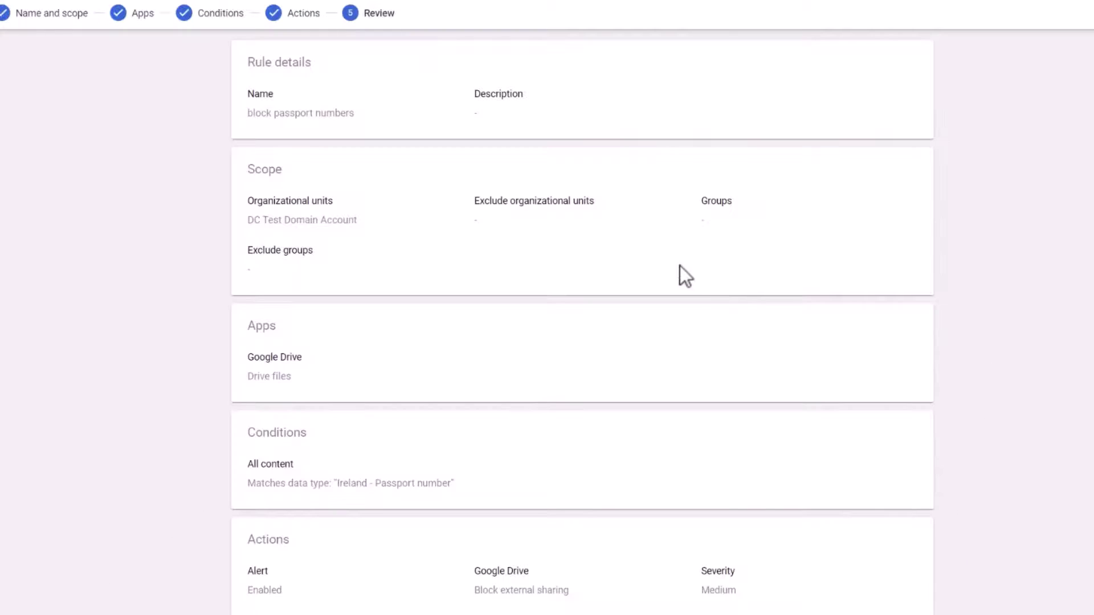
scroll(678, 268, "down", 4)
scroll(648, 268, "up", 4)
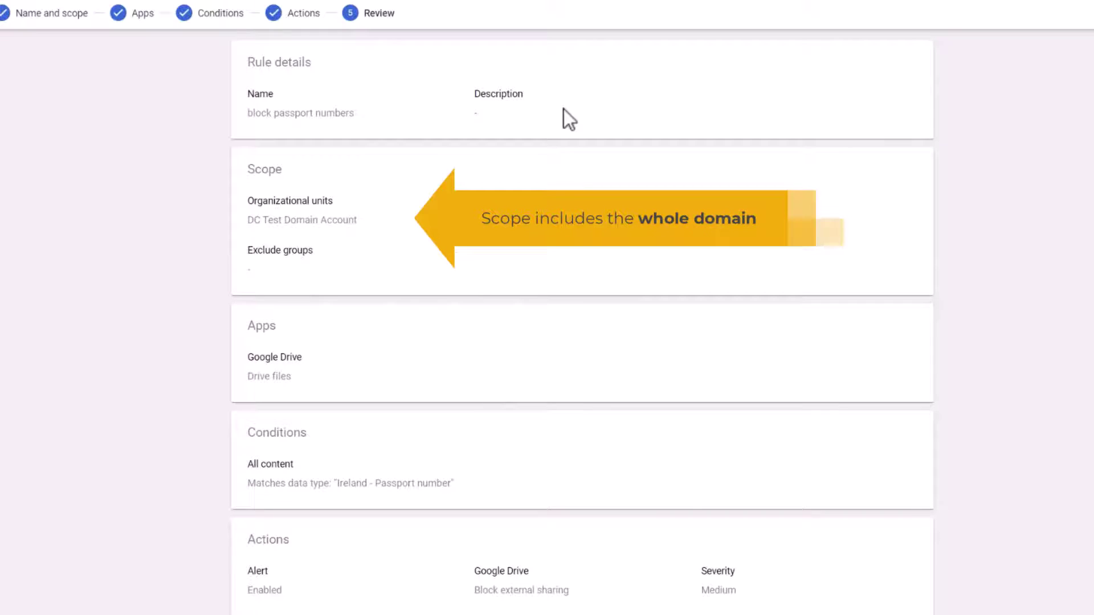
scroll(561, 115, "down", 4)
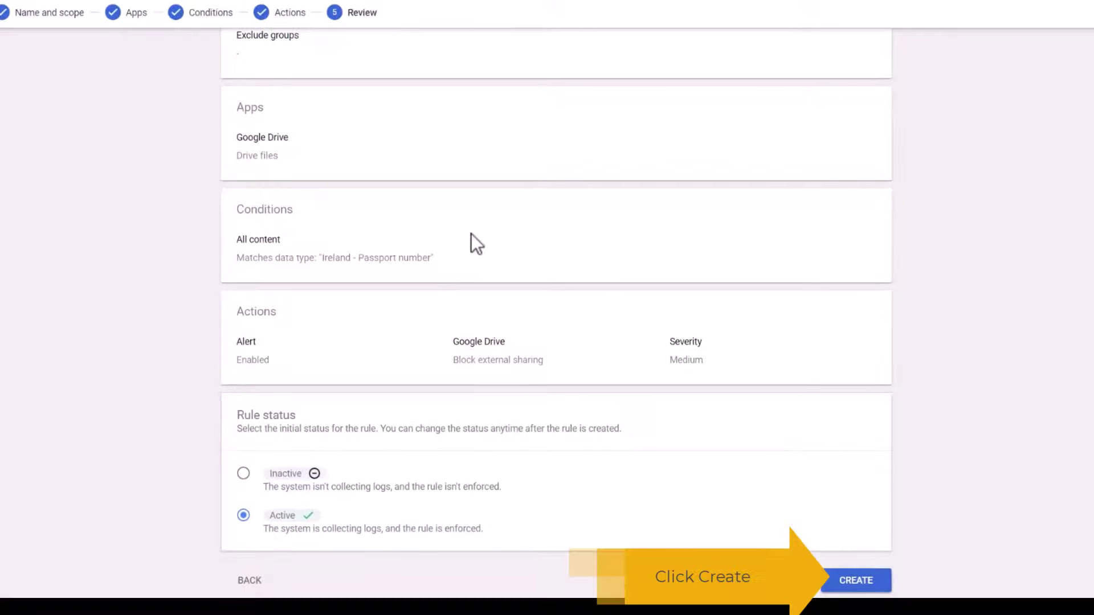
left_click(856, 581)
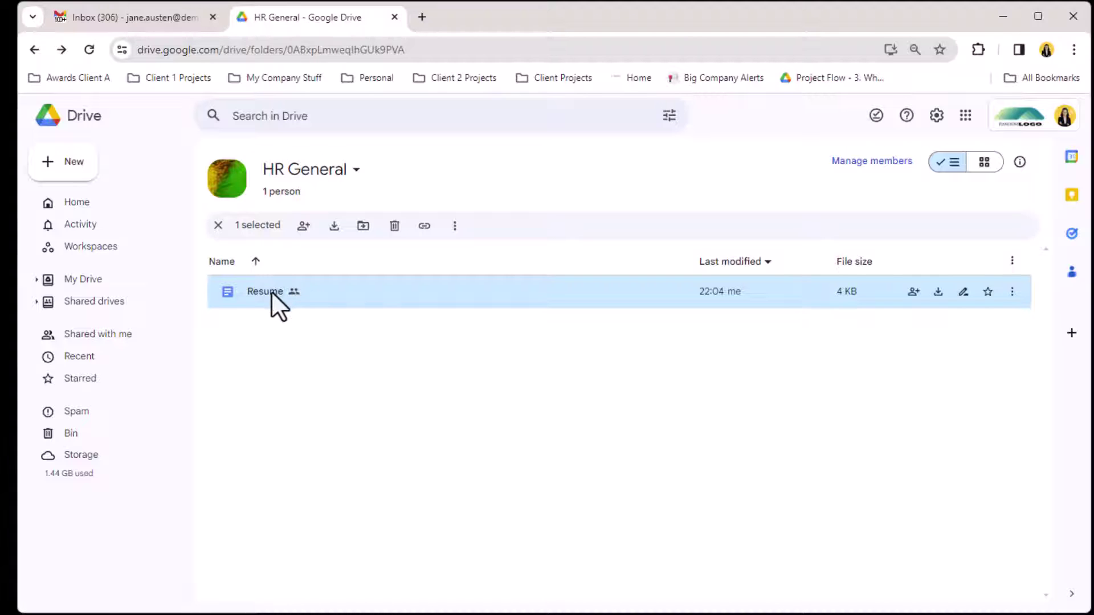
Try sharing Resume with the external collaborator plus a note, then dismiss the restricted-content error.
left_click(913, 292)
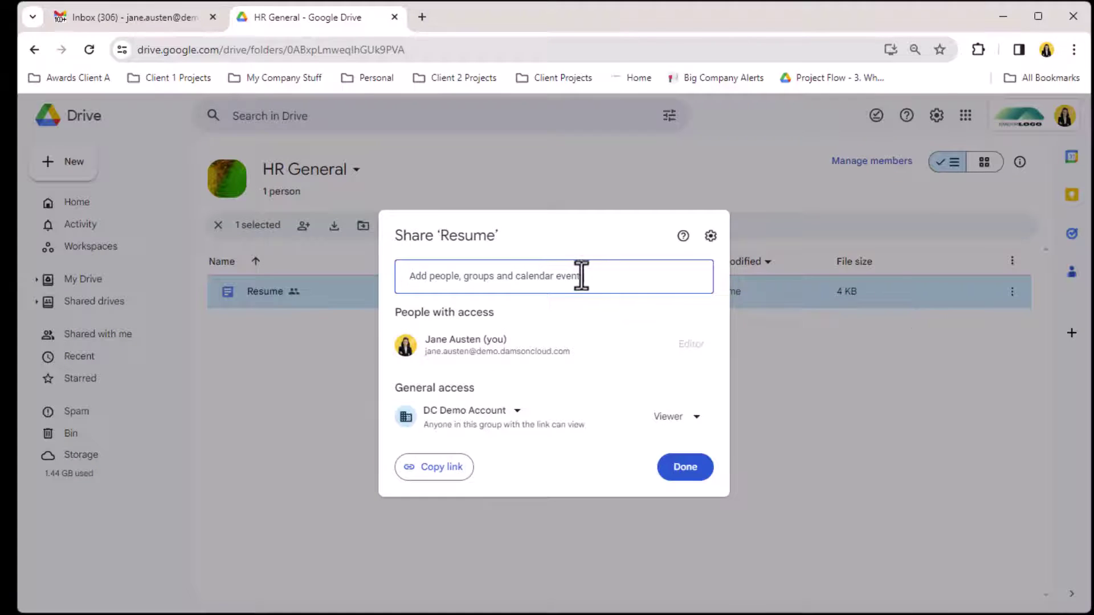
left_click(572, 275)
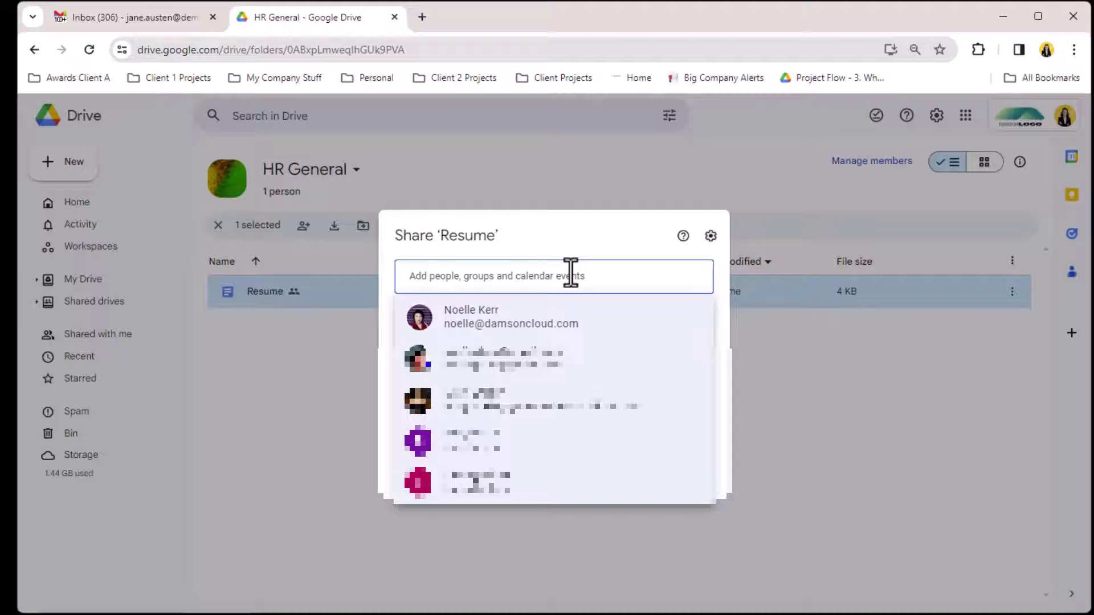
left_click(547, 318)
left_click(500, 368)
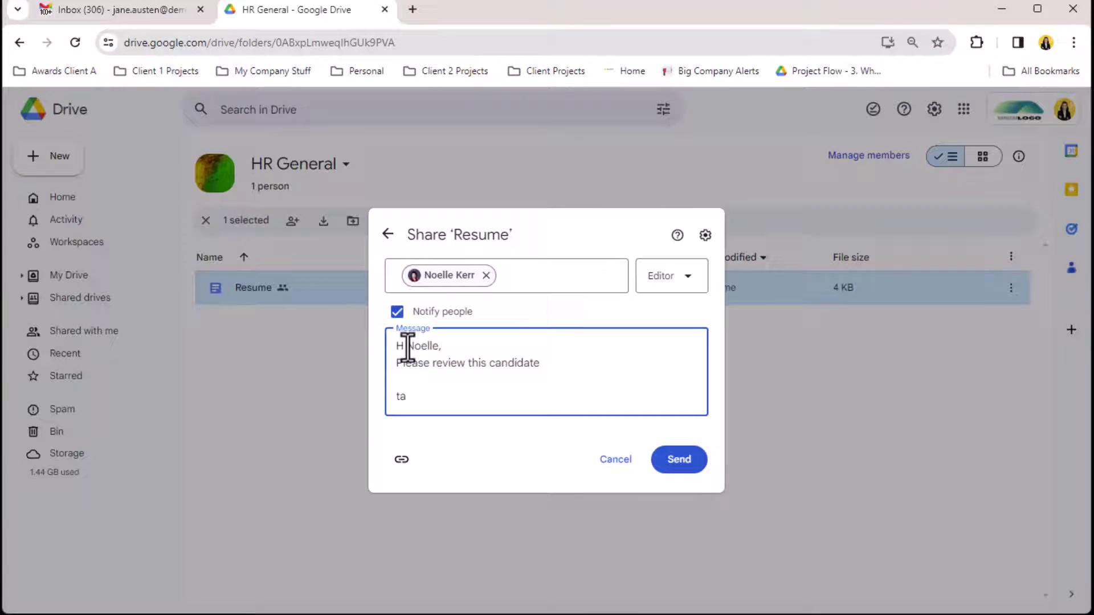
left_click(684, 463)
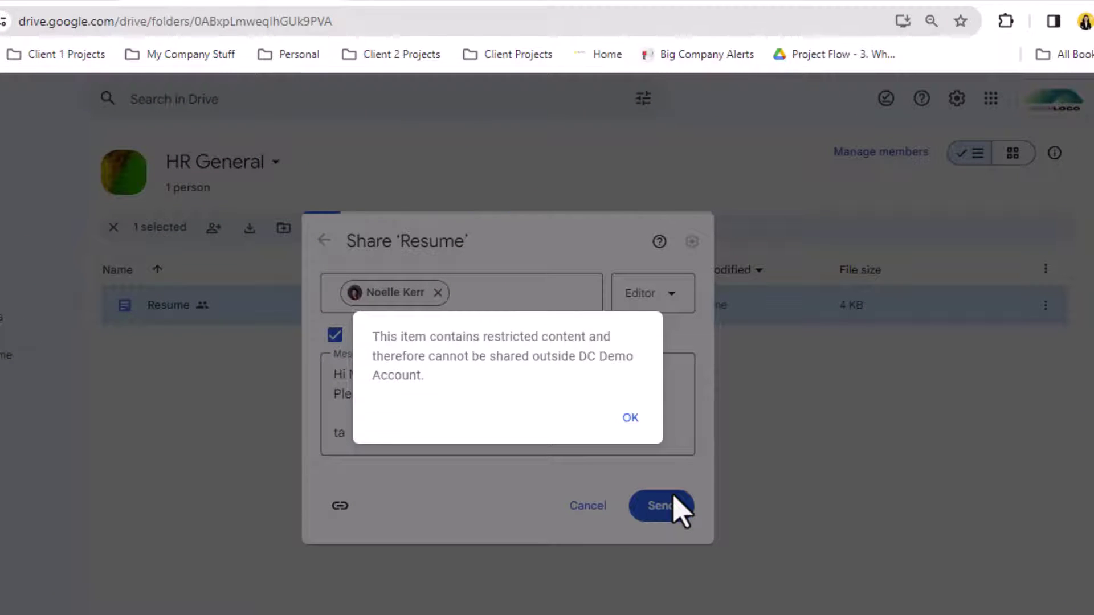
left_click(630, 418)
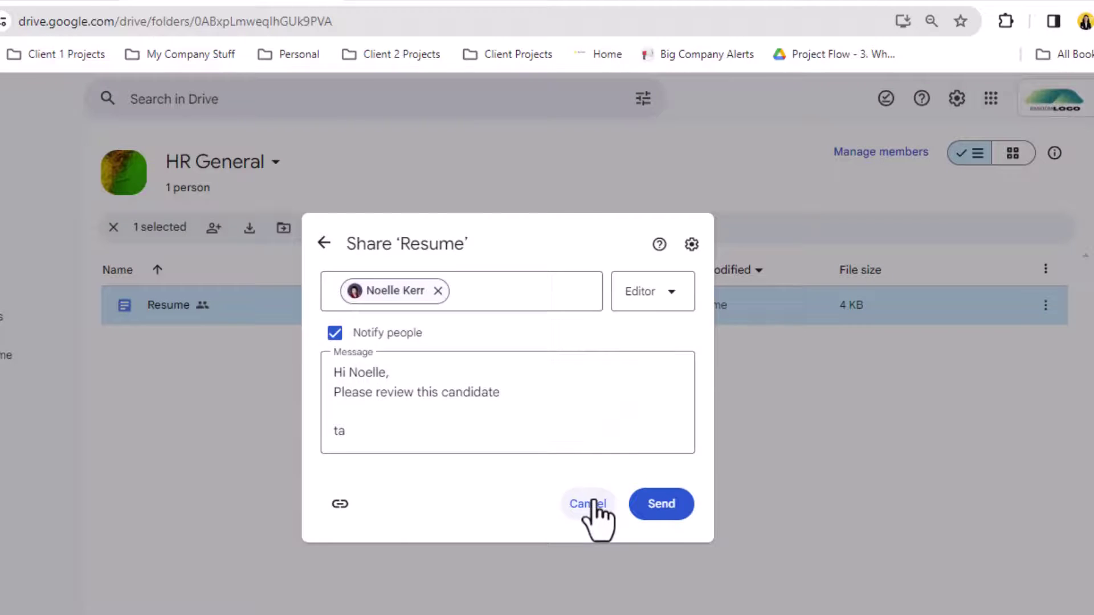
left_click(588, 508)
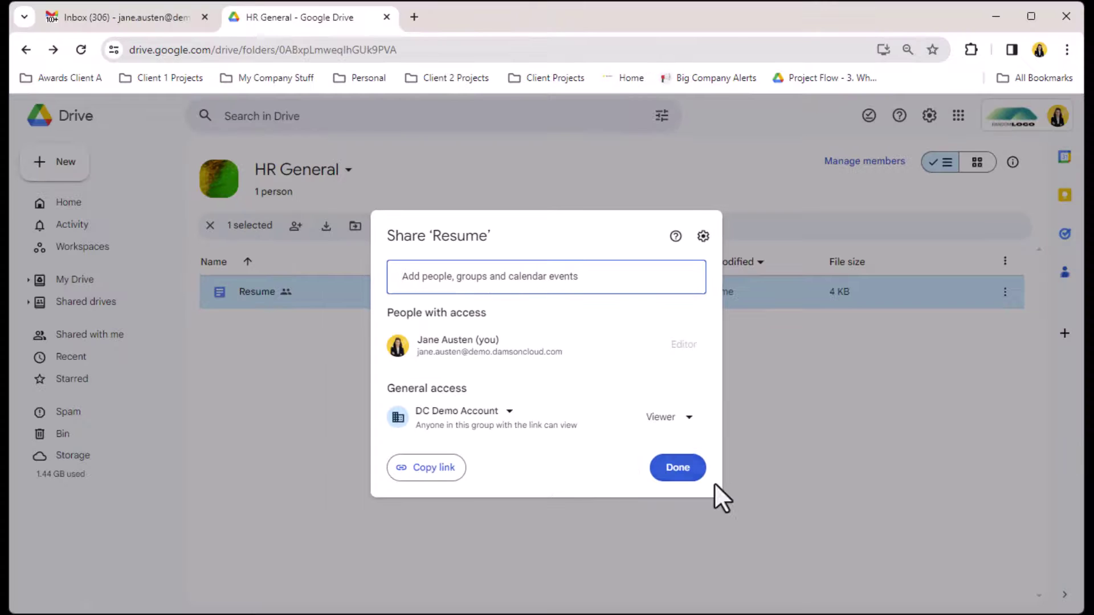
Share Resume as Editor with an internal colleague found by name, including the prepared message.
left_click(493, 277)
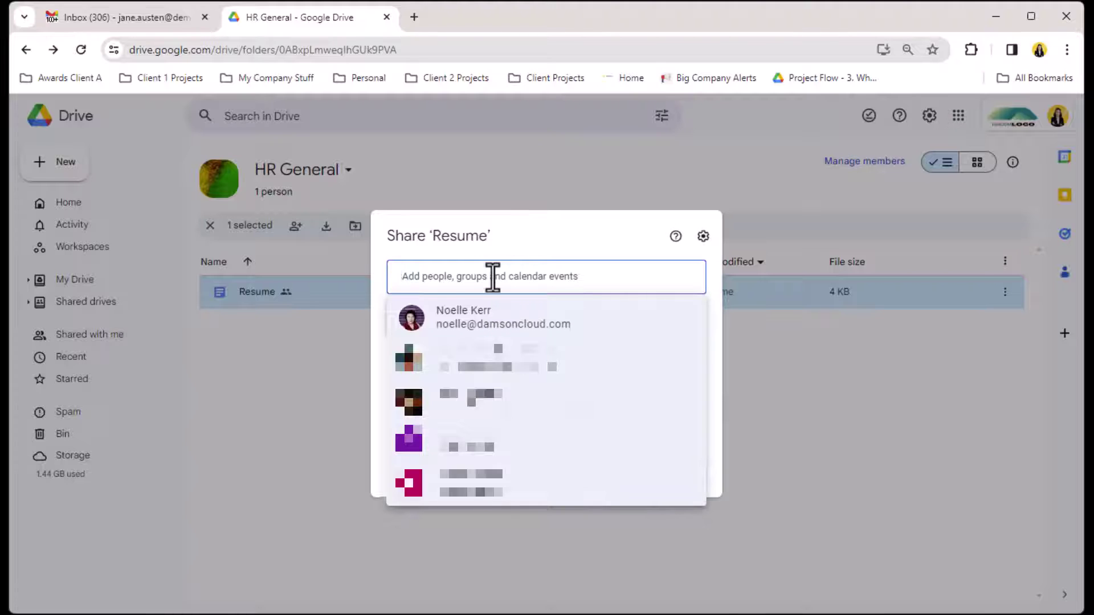
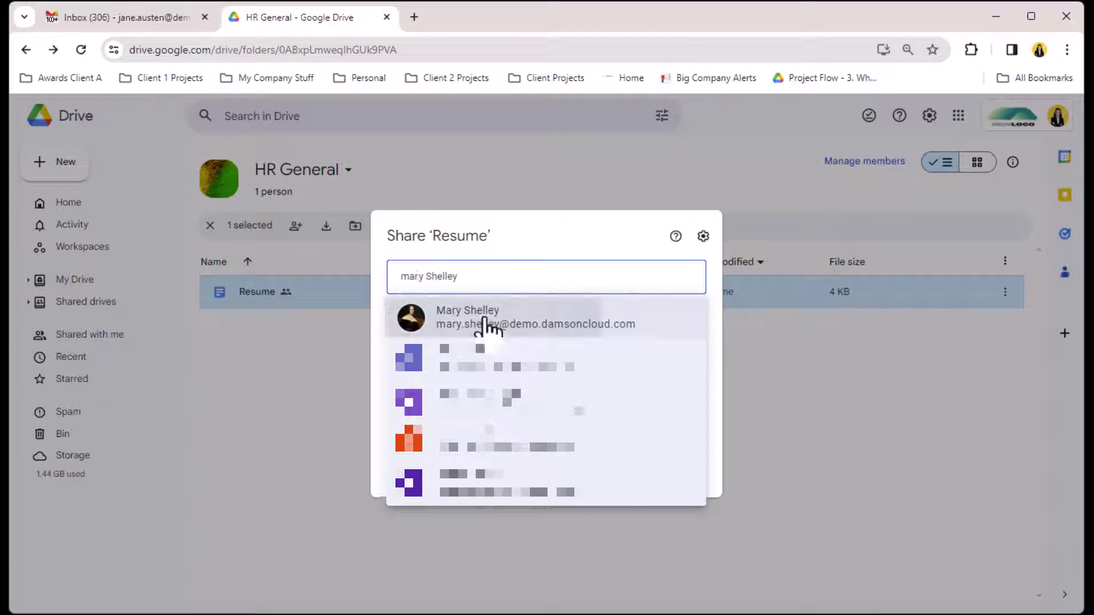
left_click(489, 323)
left_click(503, 388)
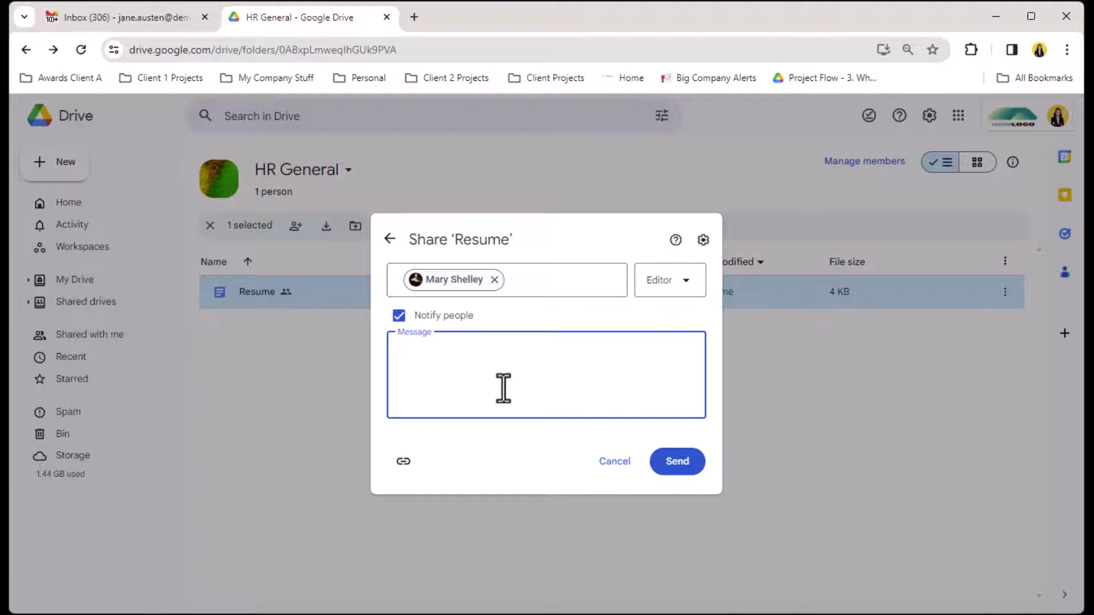
type("Hi Mary,  Please review this candidate  regards  Jane")
left_click(671, 490)
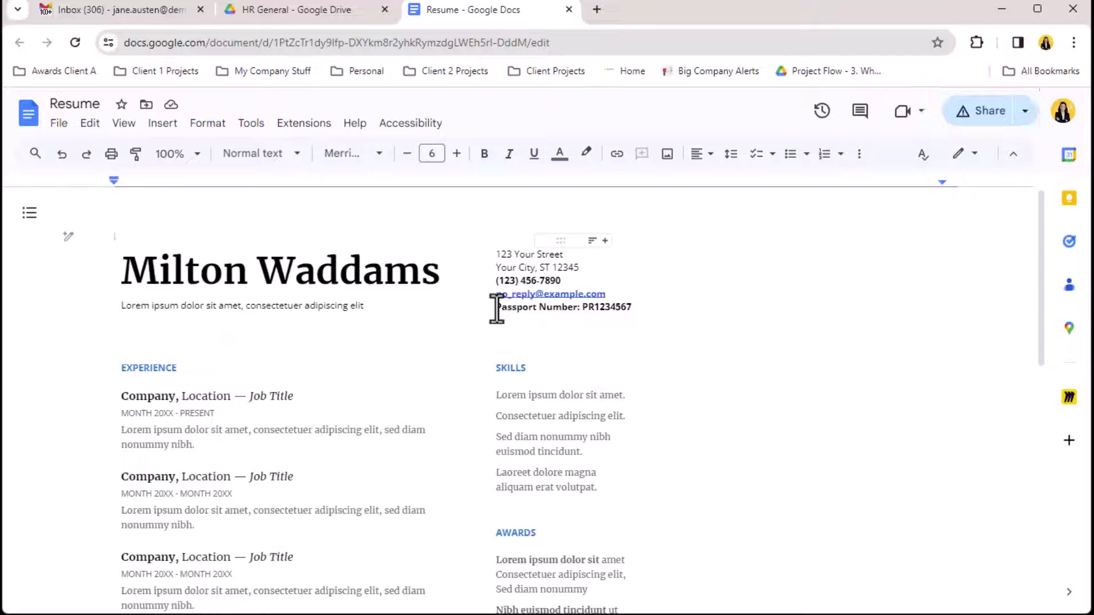
Delete the Passport Number line from Resume, reload it, and send the share to the external collaborator.
triple_click(538, 308)
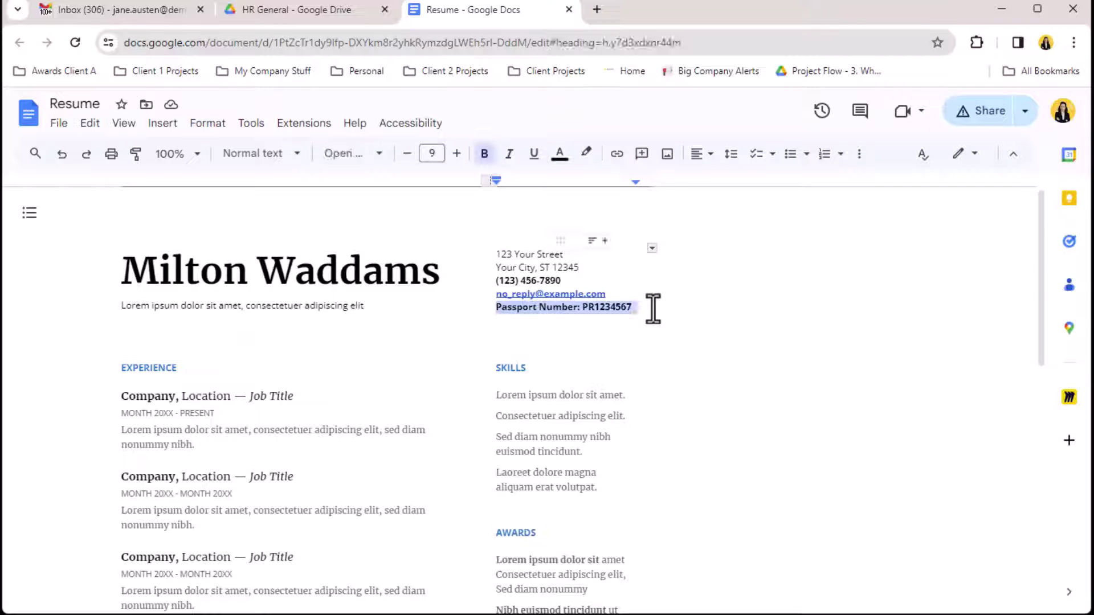
left_click(684, 335)
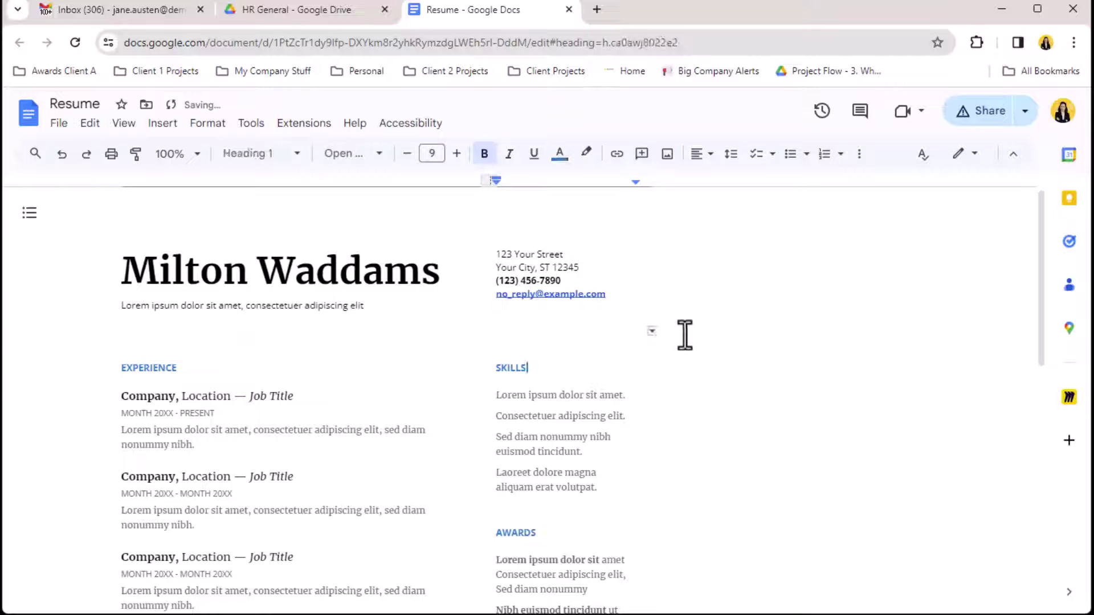
left_click(82, 42)
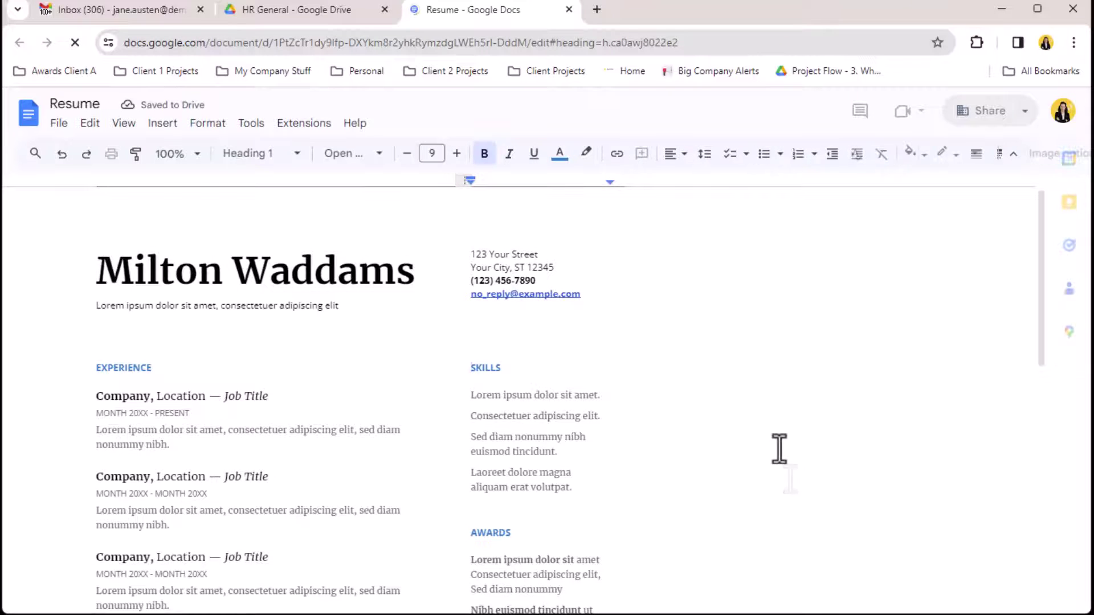
left_click(987, 112)
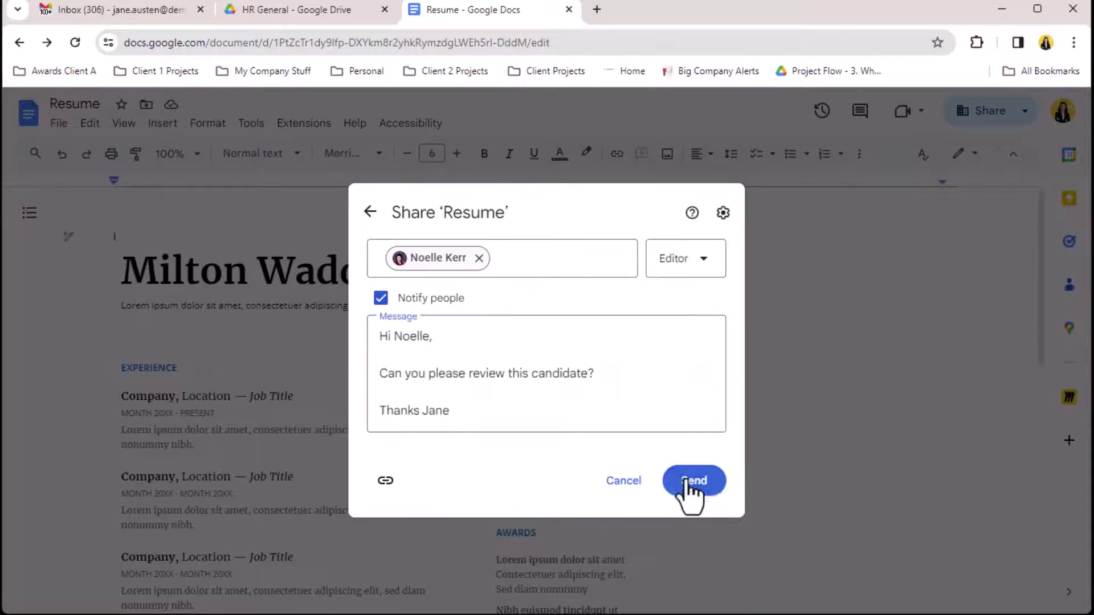
left_click(688, 482)
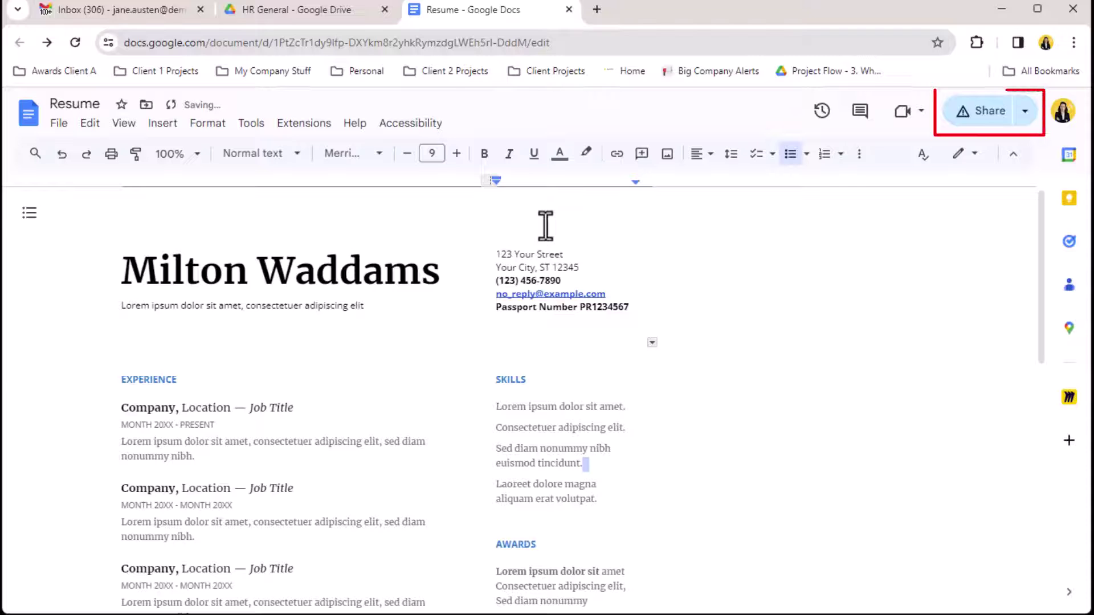
Remove the blocked external collaborator from Resume's sharing list and save the access.
left_click(981, 115)
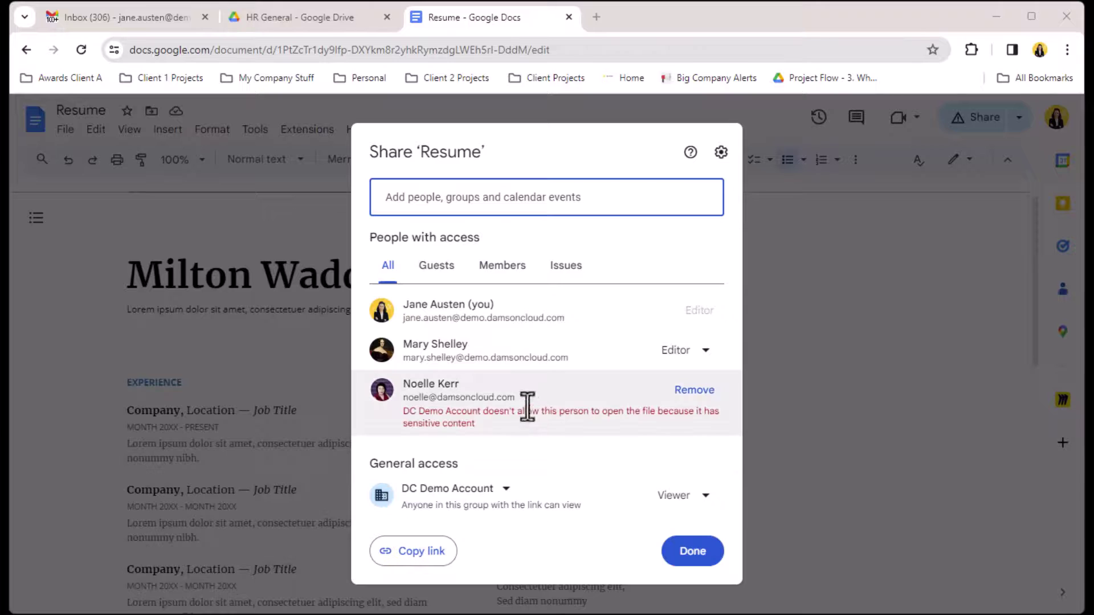
left_click(702, 397)
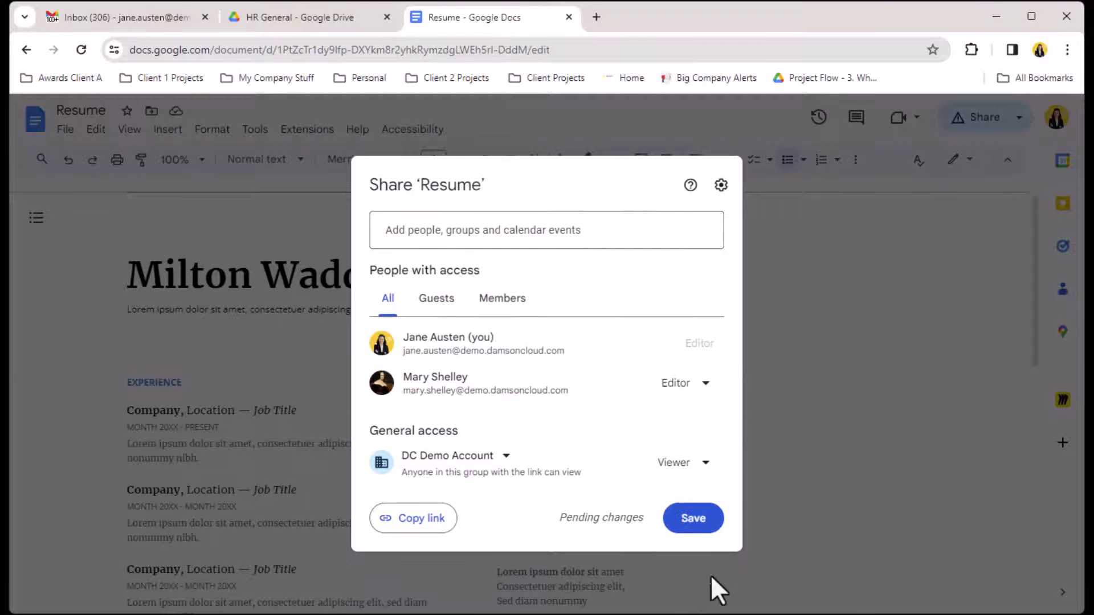
left_click(706, 521)
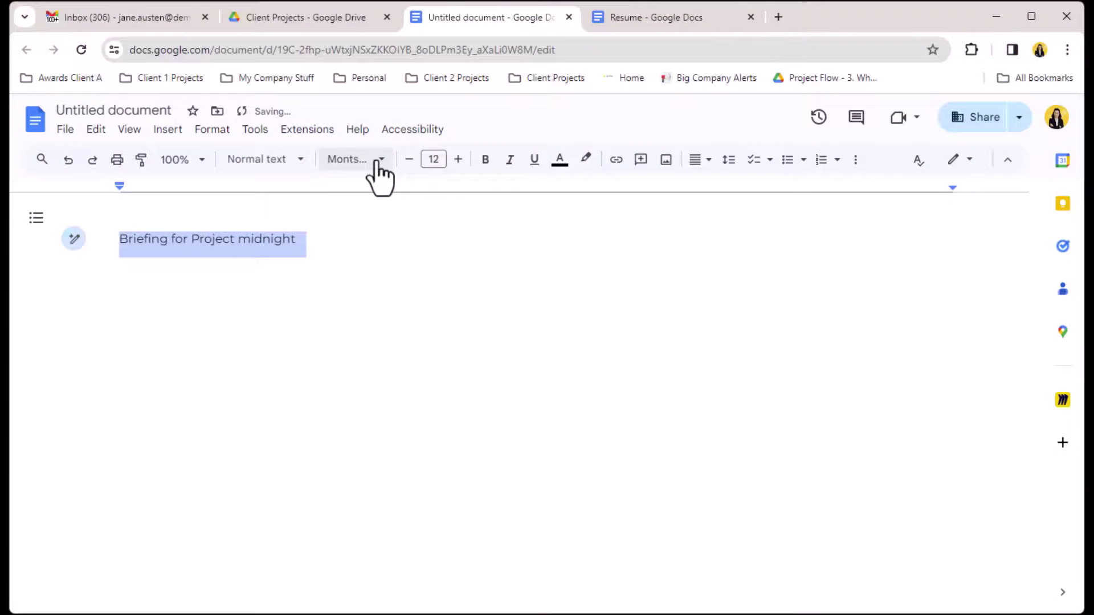
Under the heading, write that Project midnight is a new pricing strategy integral to the H2 2024 Go to market strategy.
left_click(377, 162)
left_click(377, 162)
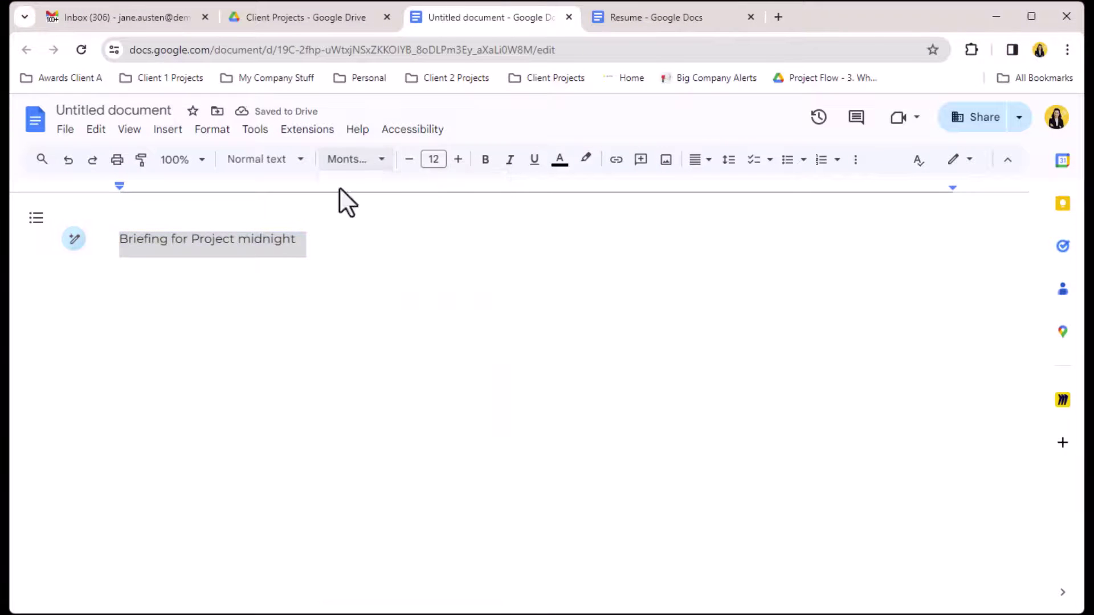
left_click(234, 308)
left_click(358, 247)
key("Return")
key("Return")
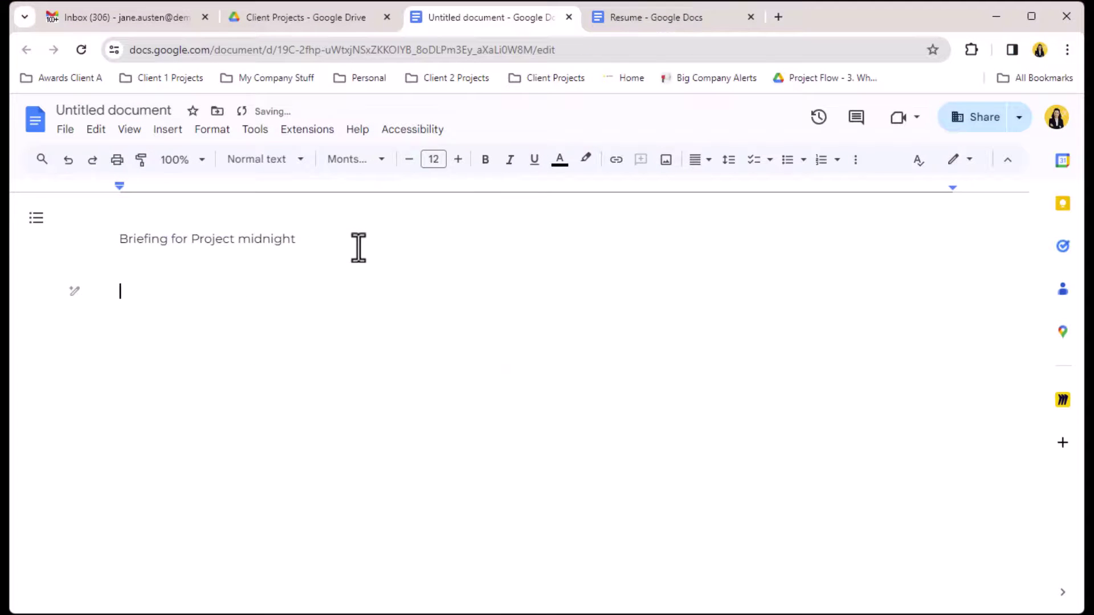
type("Projet")
key("BackSpace")
key("BackSpace")
type("ct midnight")
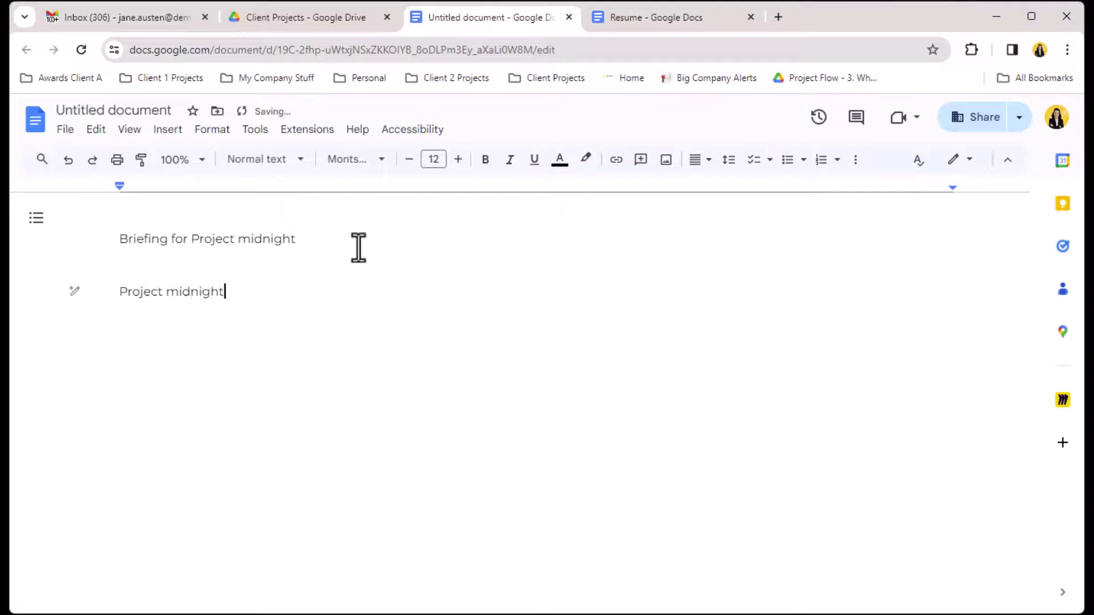
type(" is a new pricing ")
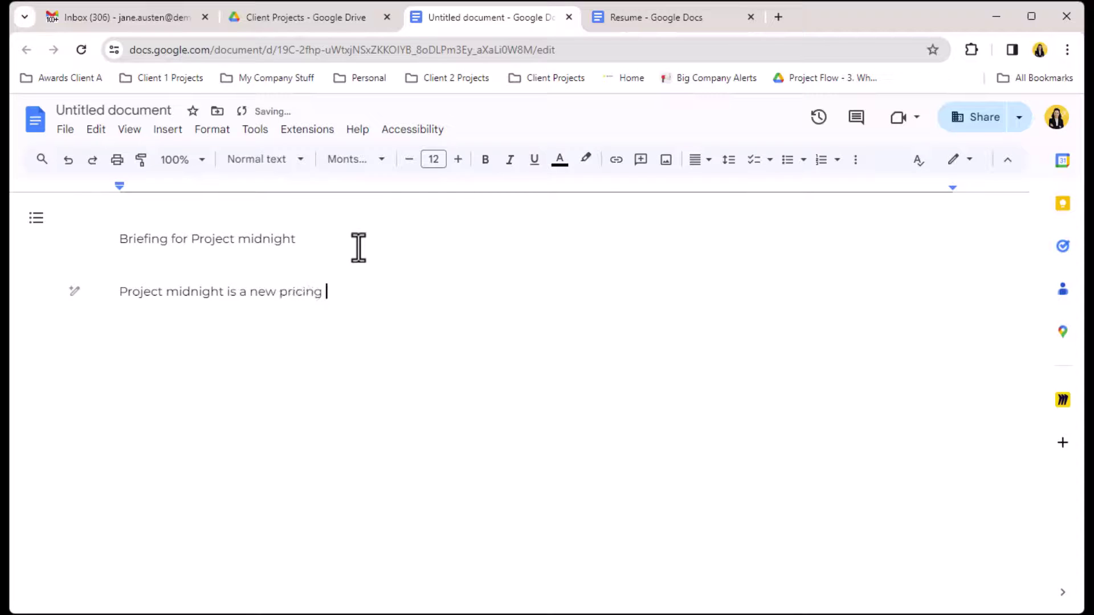
type("strategy to be introduced in Q2 2024.")
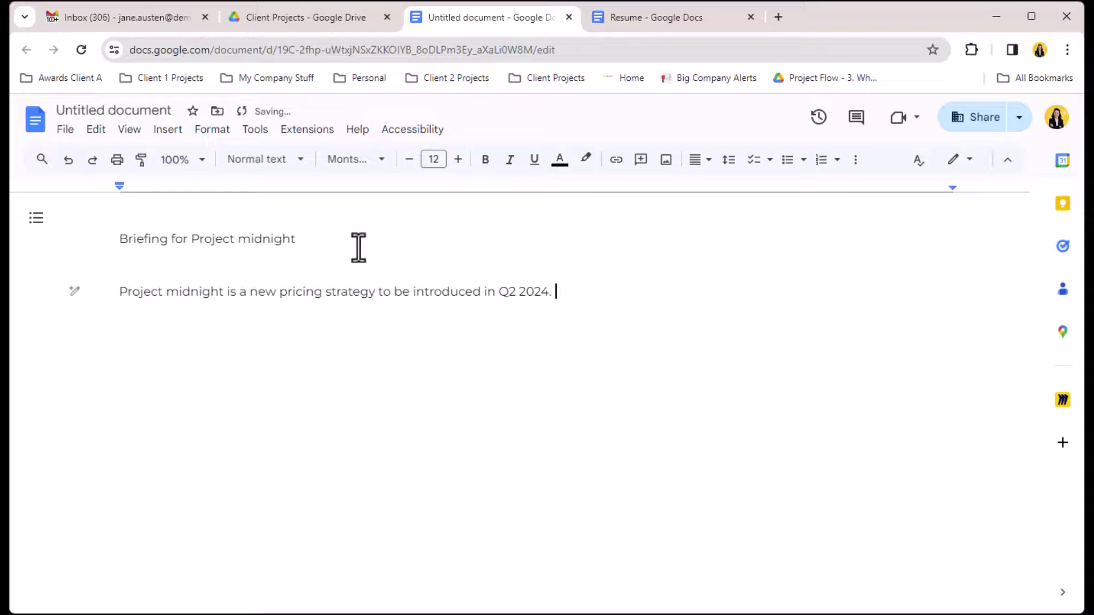
type("This strategy is unmatched and will b")
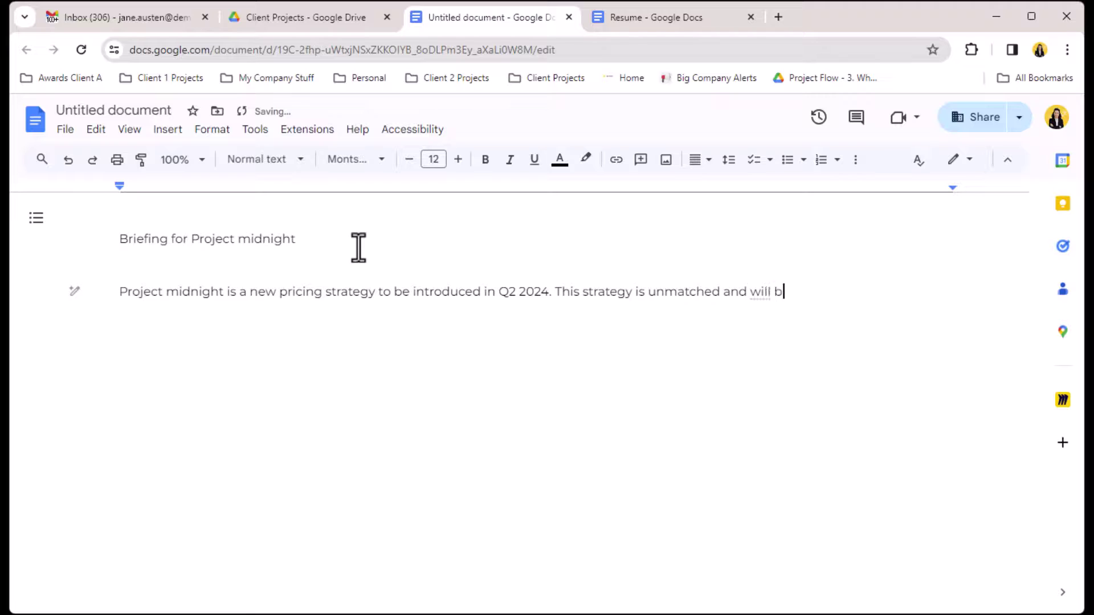
type("e integral to the Go to market stratg")
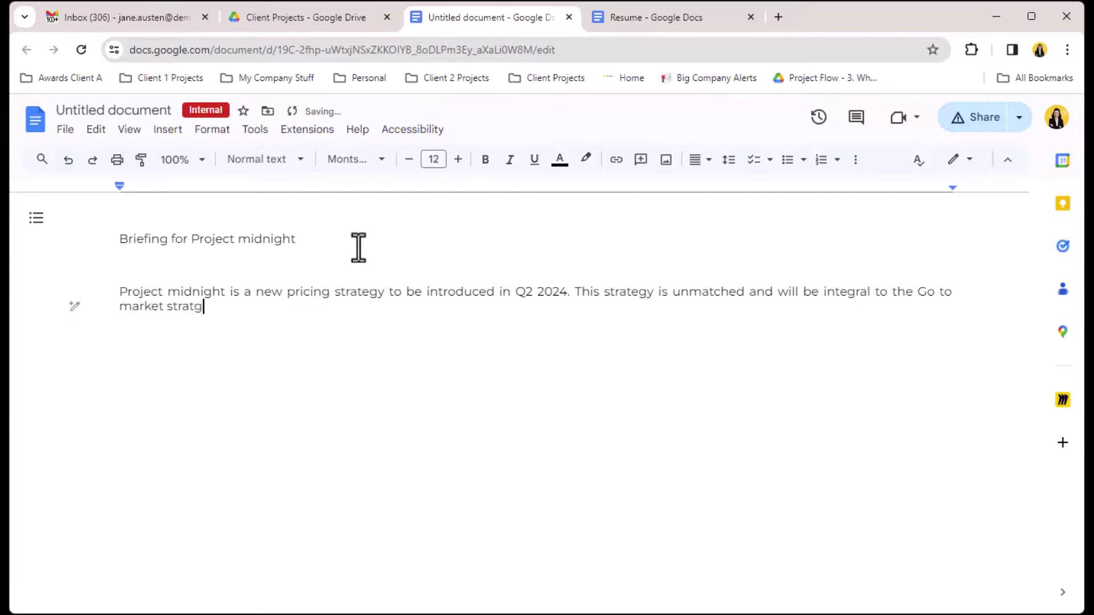
key("BackSpace")
type("egy for H2 2024")
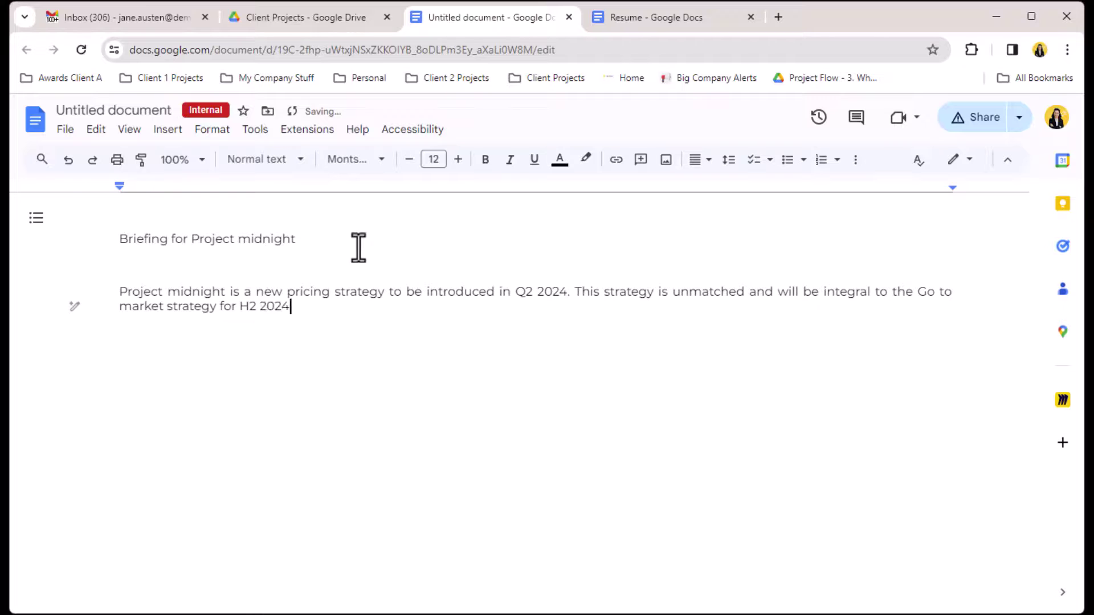
type(".")
Start a second paragraph saying all teams will be briefed and given a sales toolkit and marketing portfolio.
key("Return")
key("Return")
type("All teams must ")
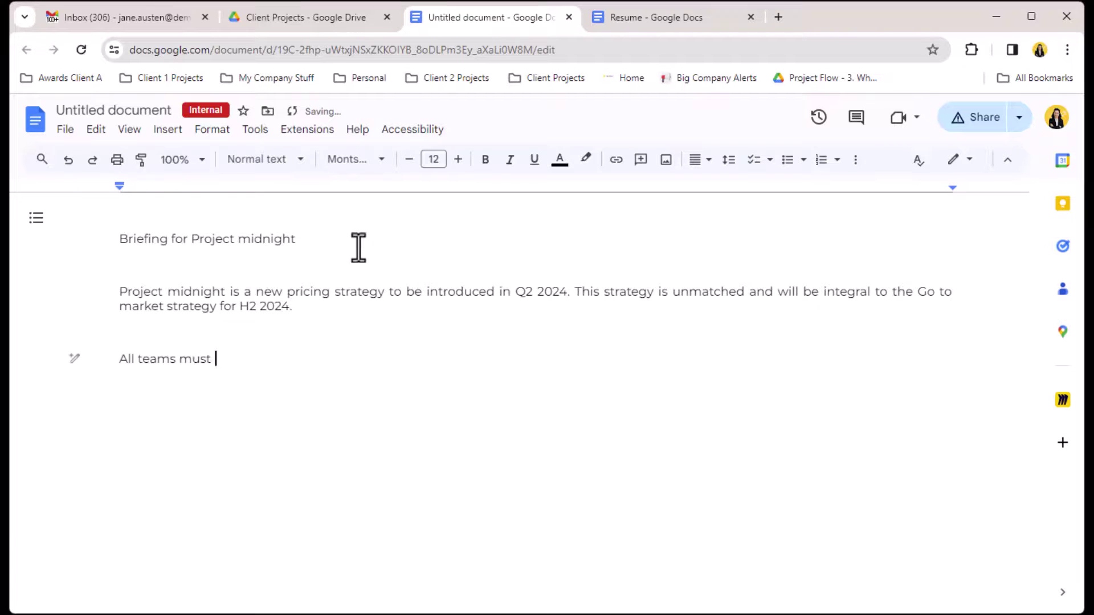
type("be briefed as to the nrew")
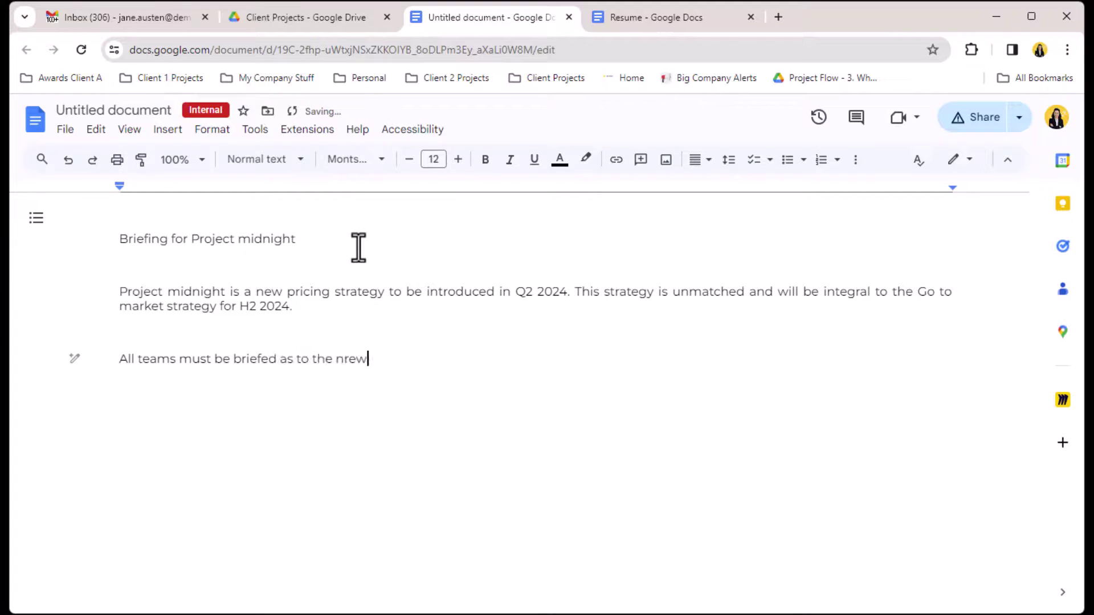
key("BackSpace")
key("BackSpace")
key("BackSpace")
type("ew pricing strategy and wil")
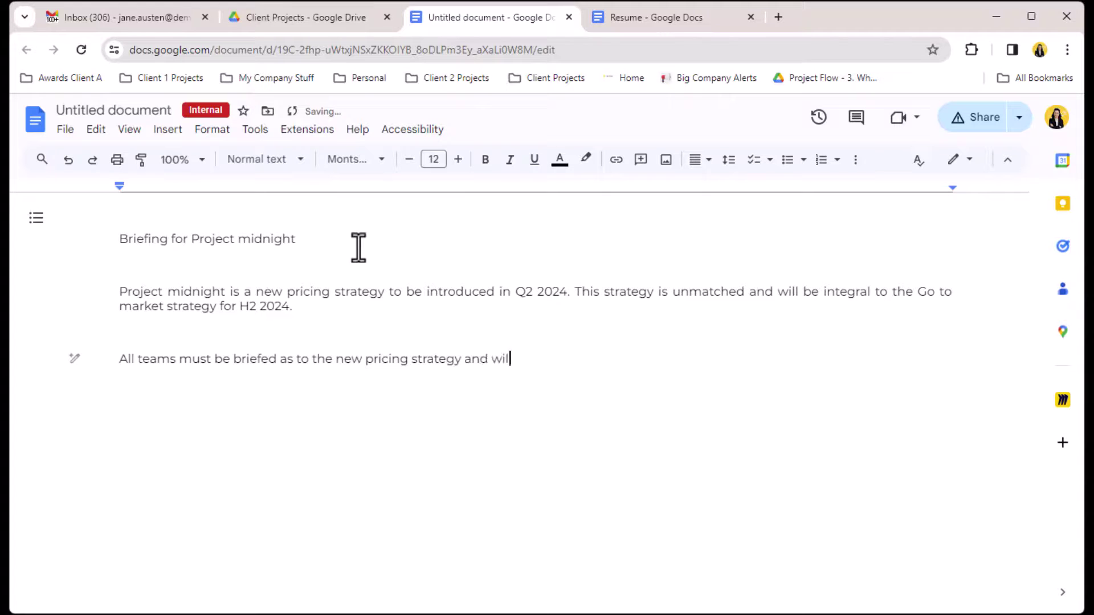
type("l be provided with a sales ")
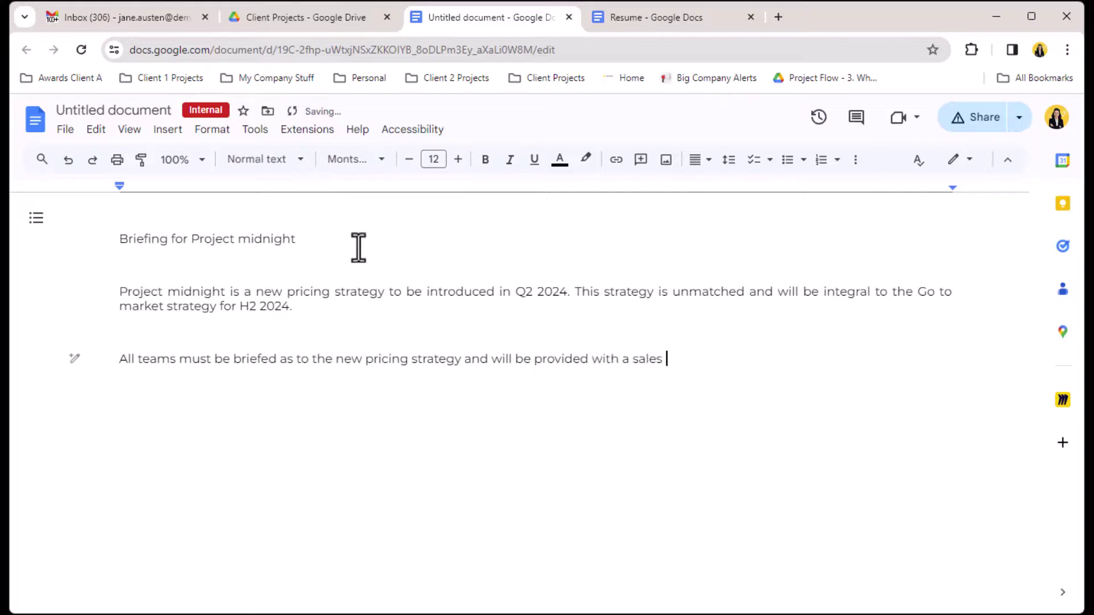
type("tool")
key("BackSpace")
type("kit, marketing ")
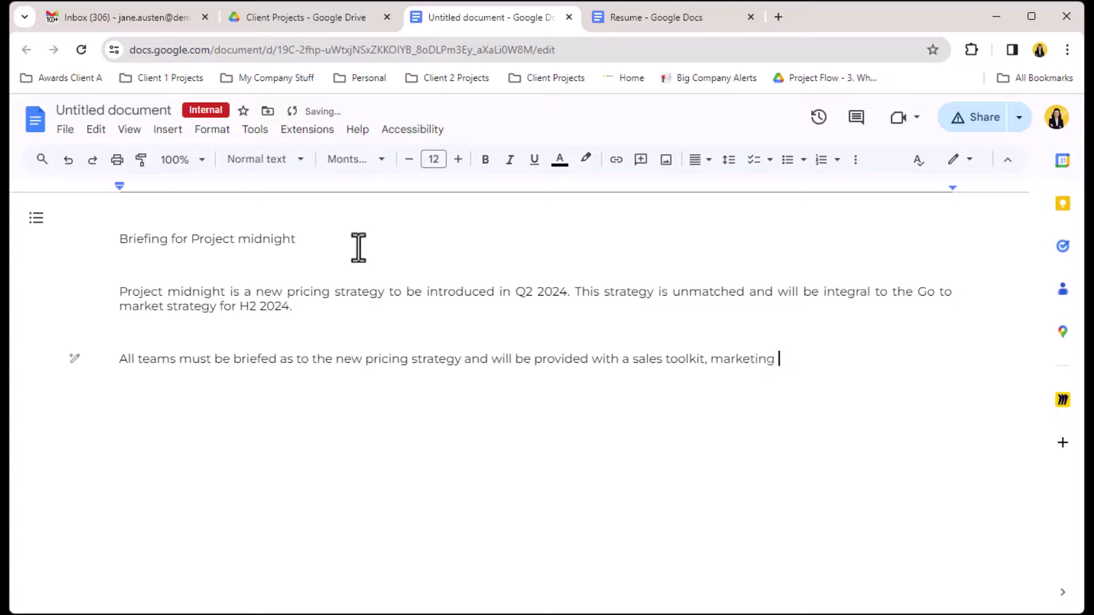
type("portfolio and GAQ")
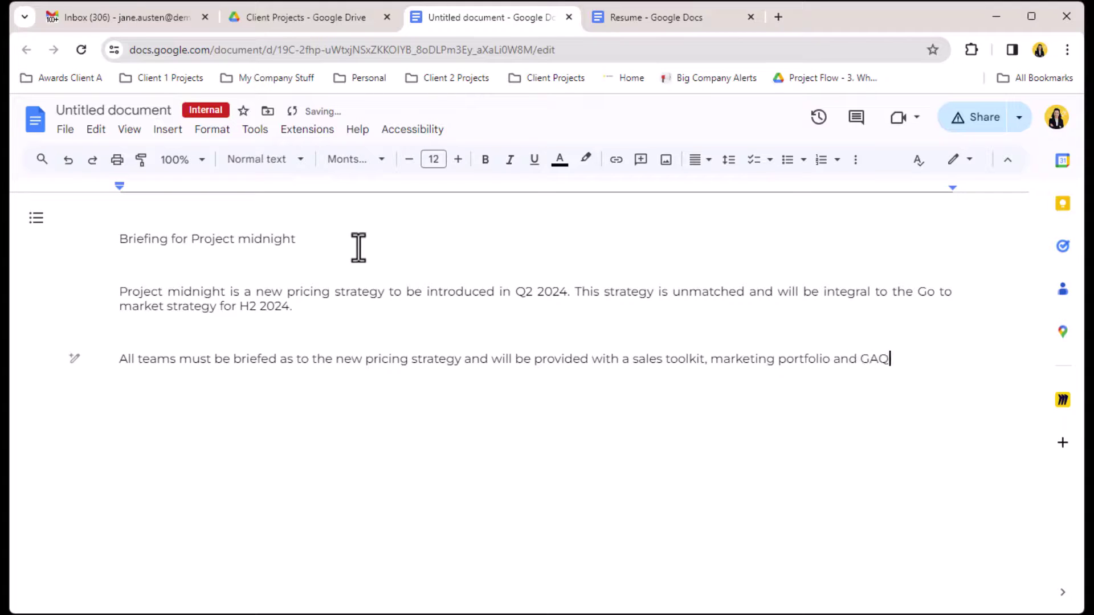
key("BackSpace")
key("BackSpace")
key("BackSpace")
Finish the FAQs wording, then try sharing the briefing with the external contact and acknowledge the restricted-content block.
type("FAQs ahead of")
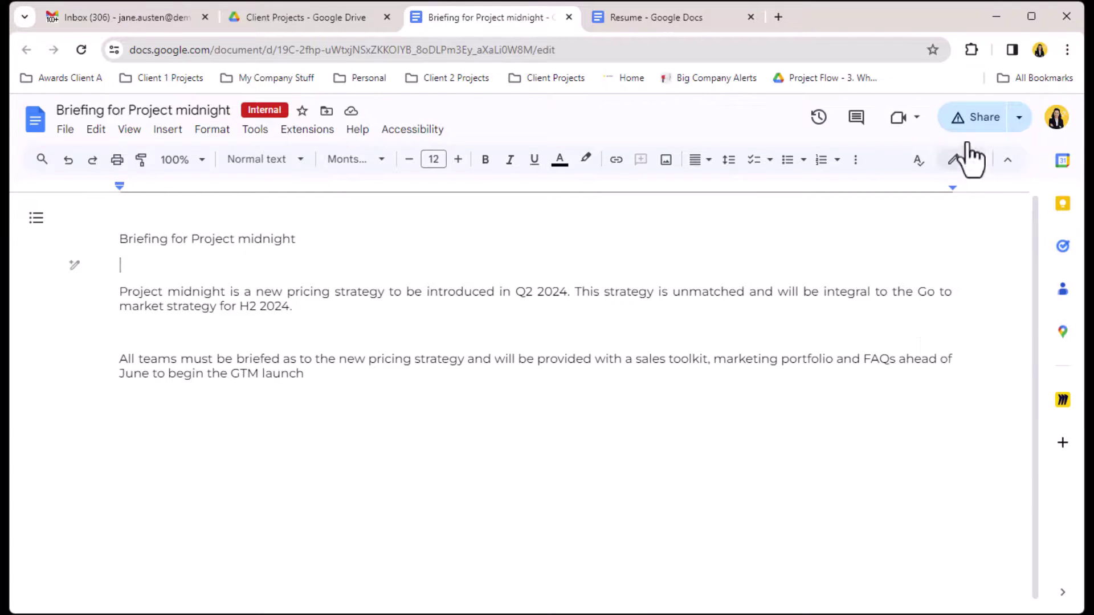
left_click(969, 123)
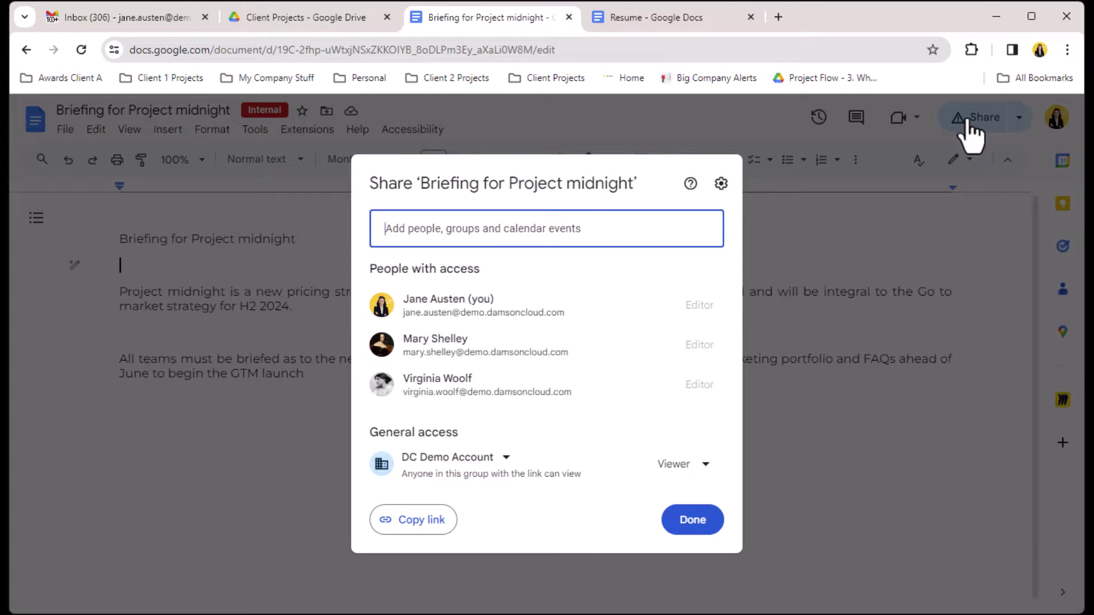
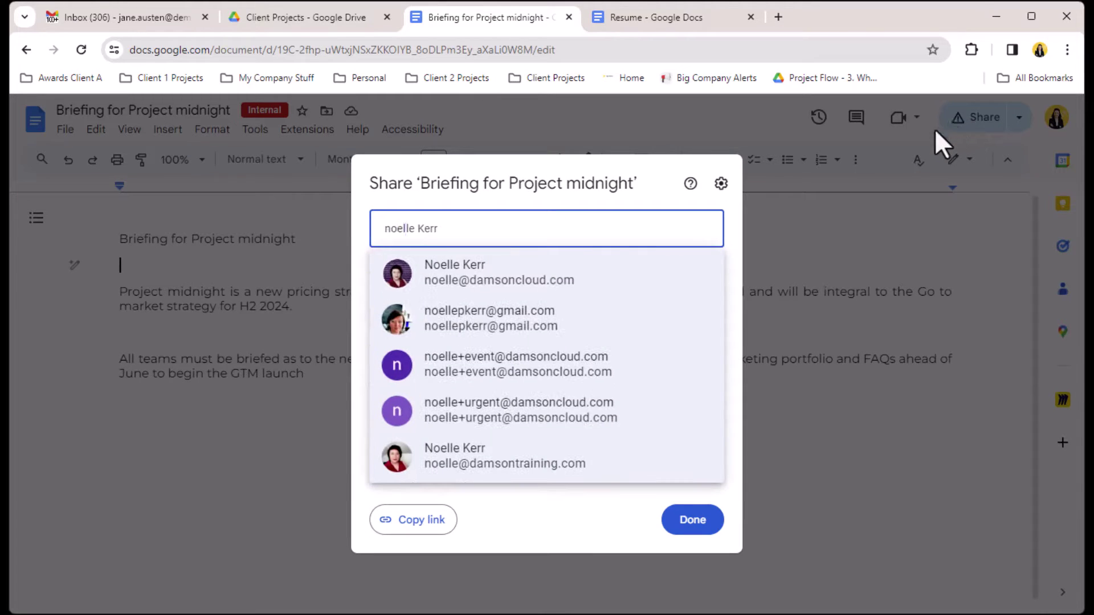
left_click(507, 276)
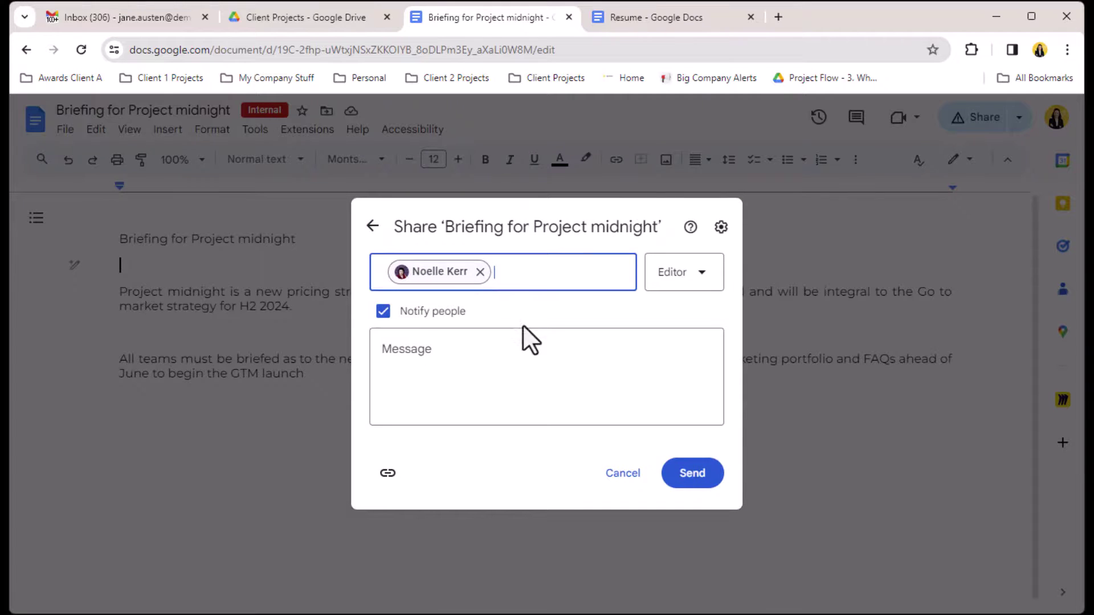
left_click(707, 478)
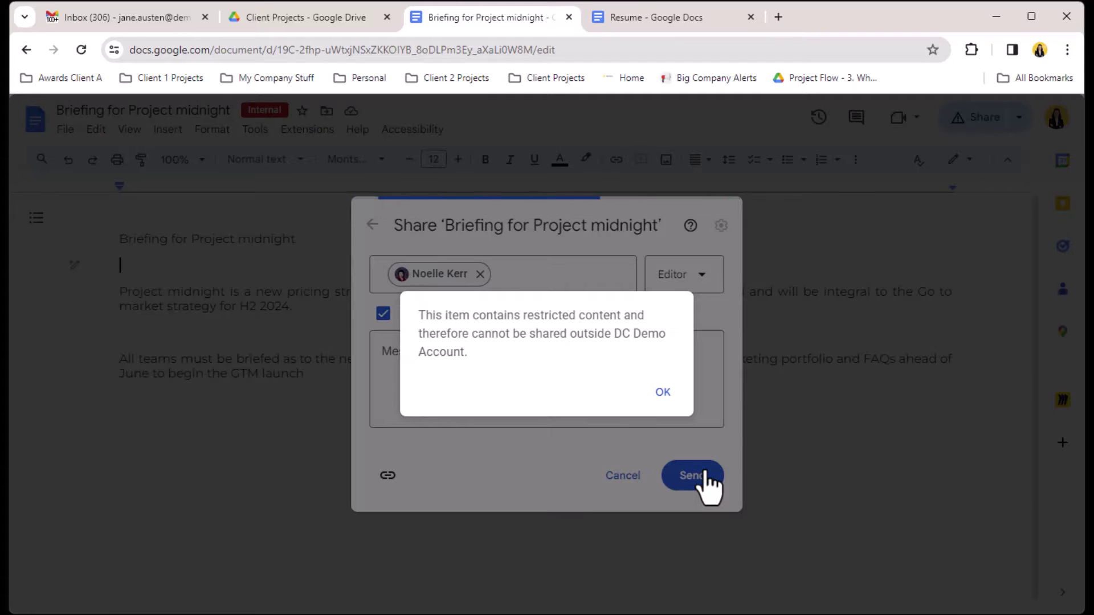
left_click(664, 394)
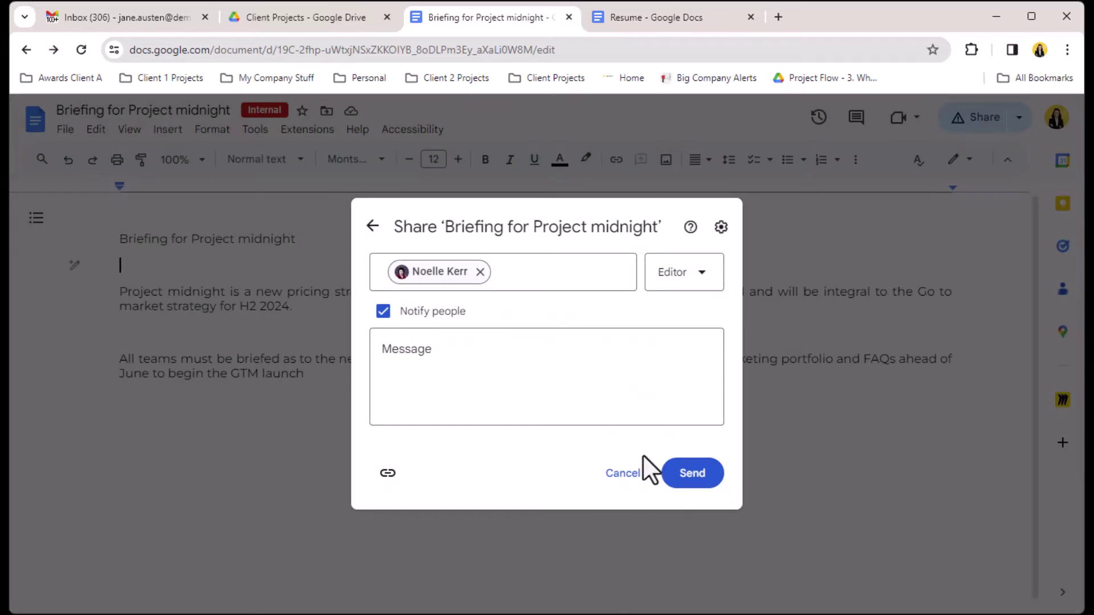